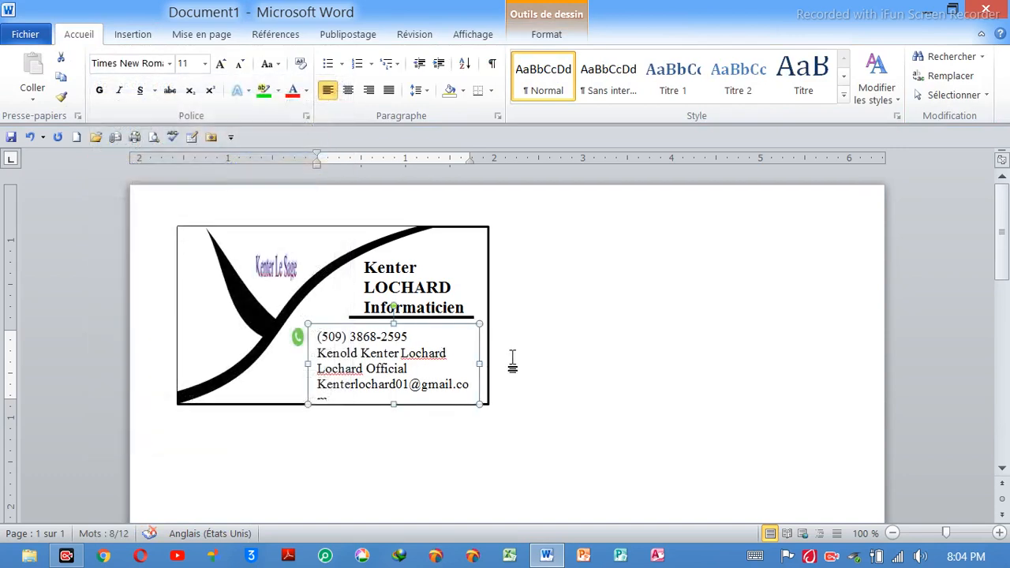
# Step: Reduce the font size of all the contact details text on the business card to 10
pyautogui.tripleClick(439, 377)
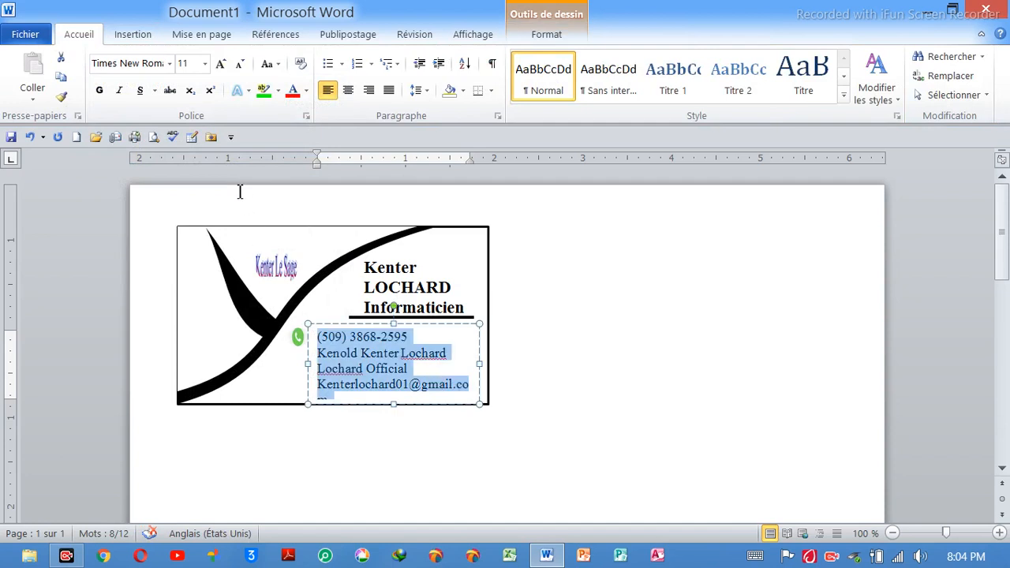
pyautogui.click(237, 68)
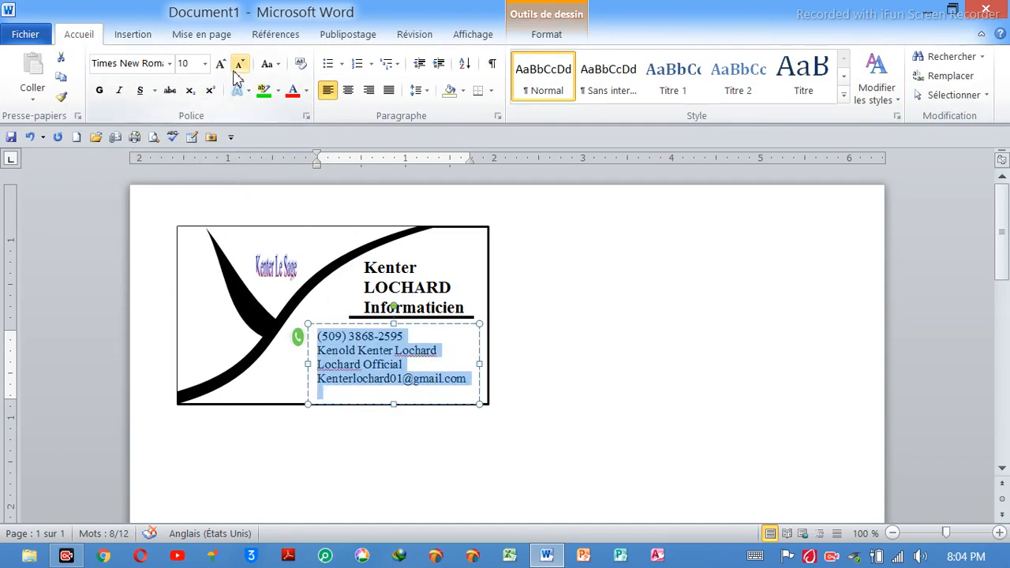
pyautogui.click(596, 381)
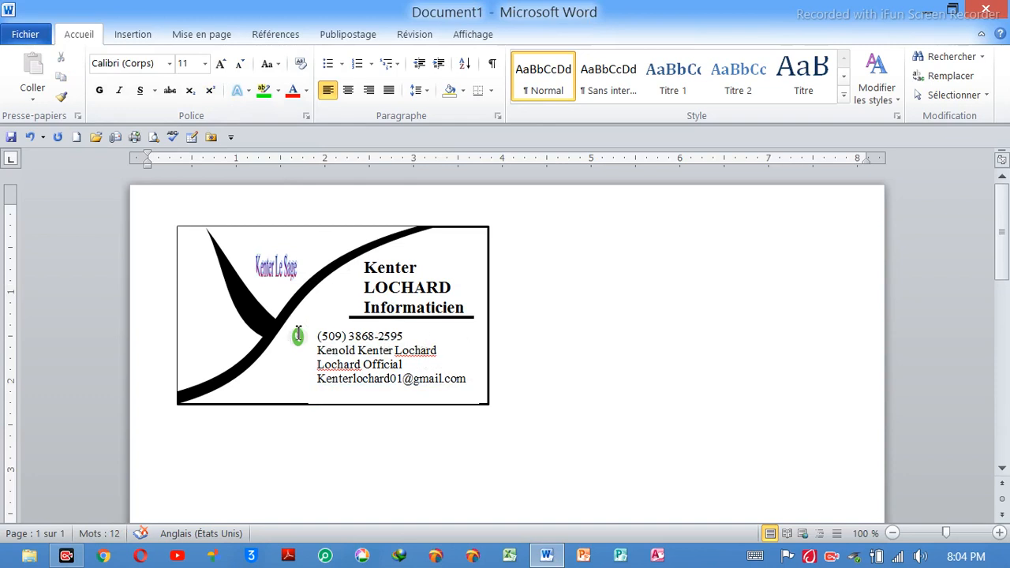
pyautogui.click(301, 338)
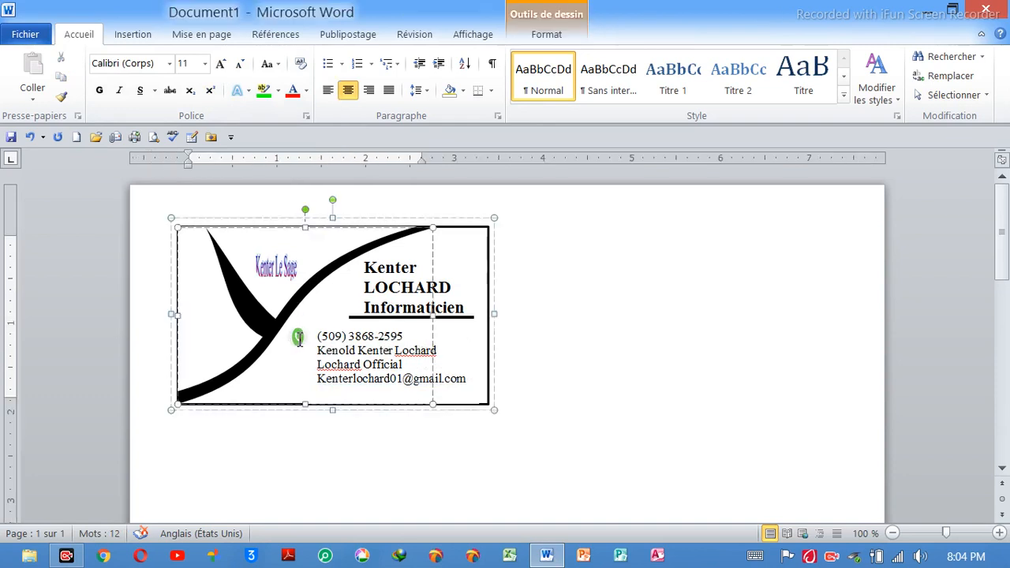
pyautogui.click(555, 320)
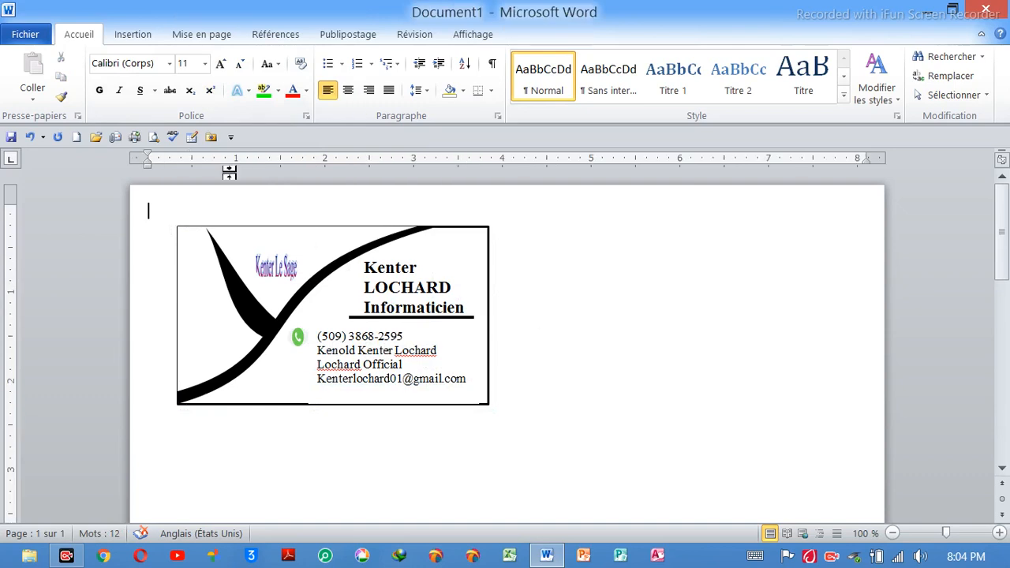
# Step: Draw an ellipse about 0.26" high and 0.22" wide on the blank area beside the card and remove its outline
pyautogui.click(133, 36)
pyautogui.click(260, 83)
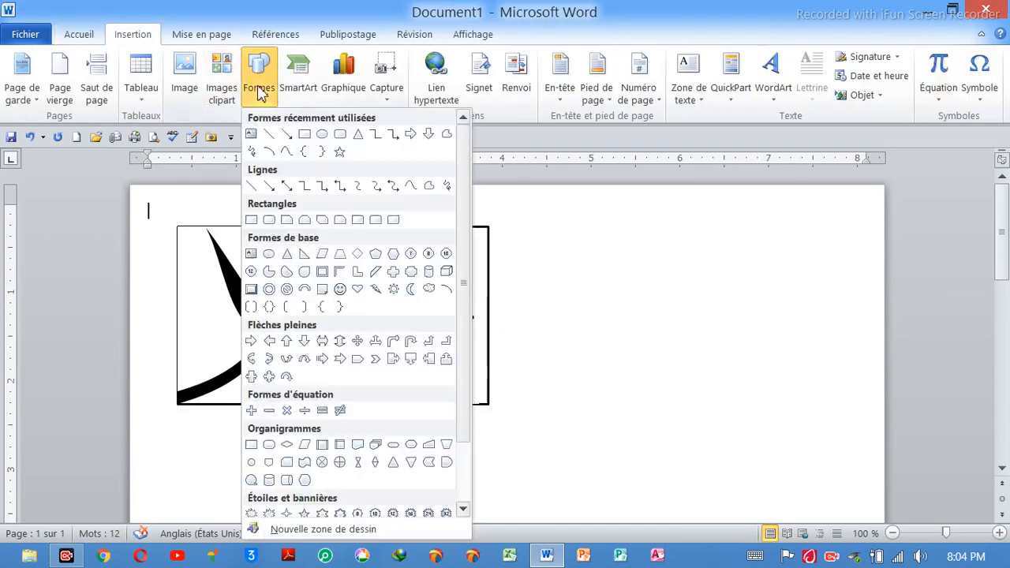
pyautogui.click(324, 132)
pyautogui.moveTo(557, 313); pyautogui.dragTo(578, 336)
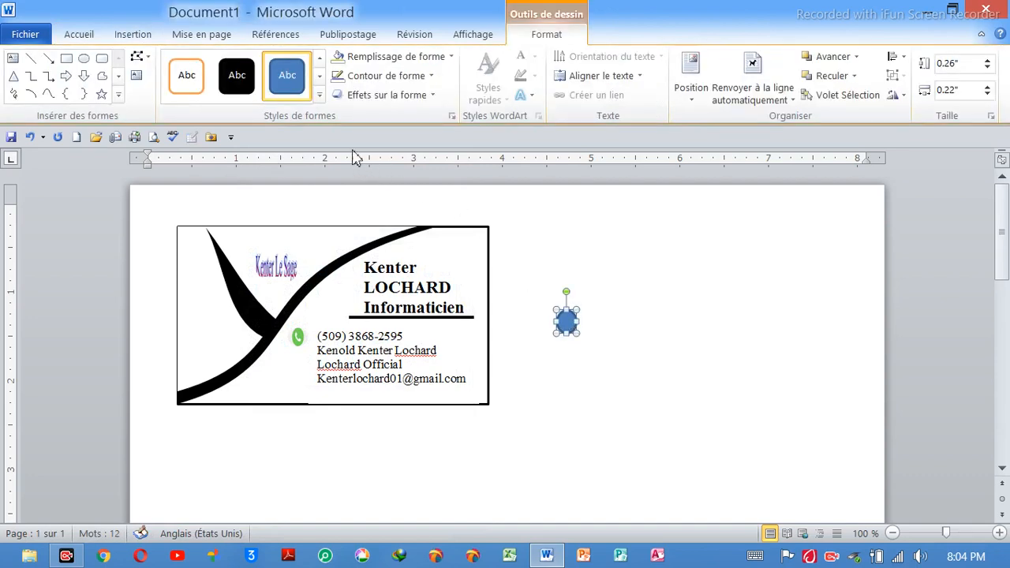
pyautogui.click(392, 85)
pyautogui.click(391, 227)
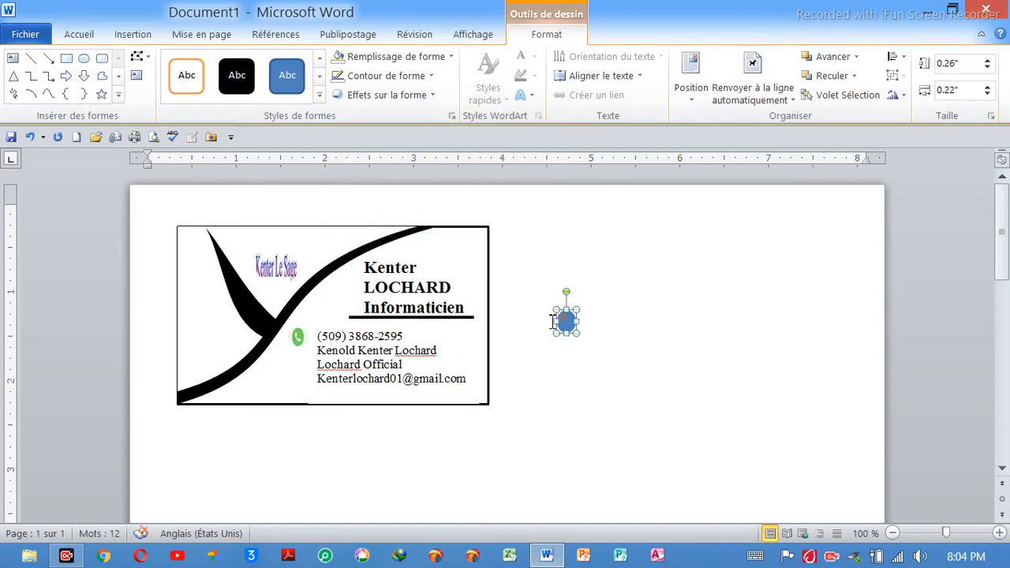
# Step: Duplicate the ellipse twice and spread the copies apart on the blank area beside the card
pyautogui.moveTo(566, 330); pyautogui.dragTo(571, 336)
pyautogui.hotkey('ctrl', 'd')
pyautogui.moveTo(581, 338); pyautogui.dragTo(689, 266)
pyautogui.click(673, 295)
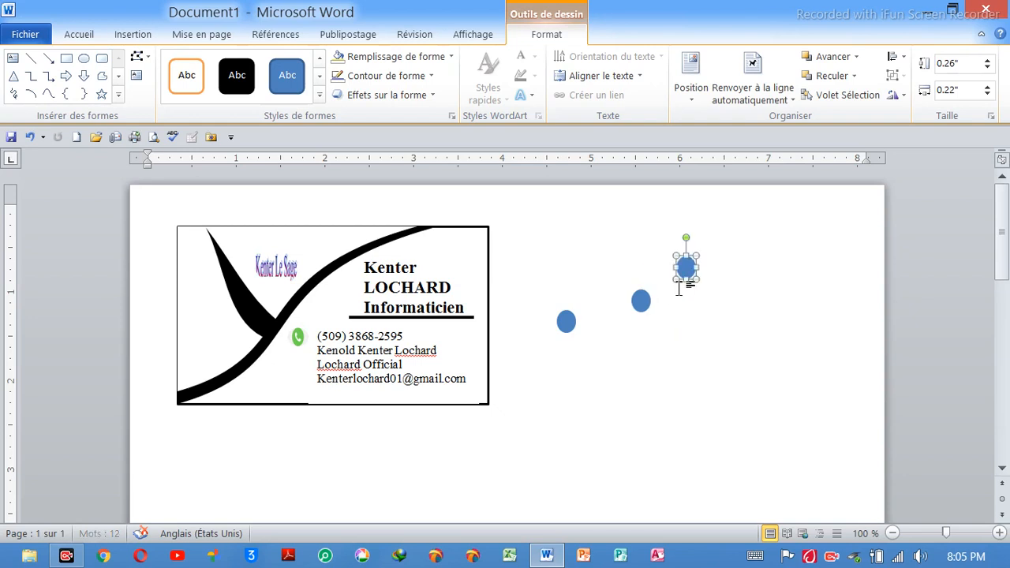
# Step: Start a picture fill for the ellipse nearest the card and browse to the Logo 2021 Sage folder on Local Disk (F:)
pyautogui.click(570, 330)
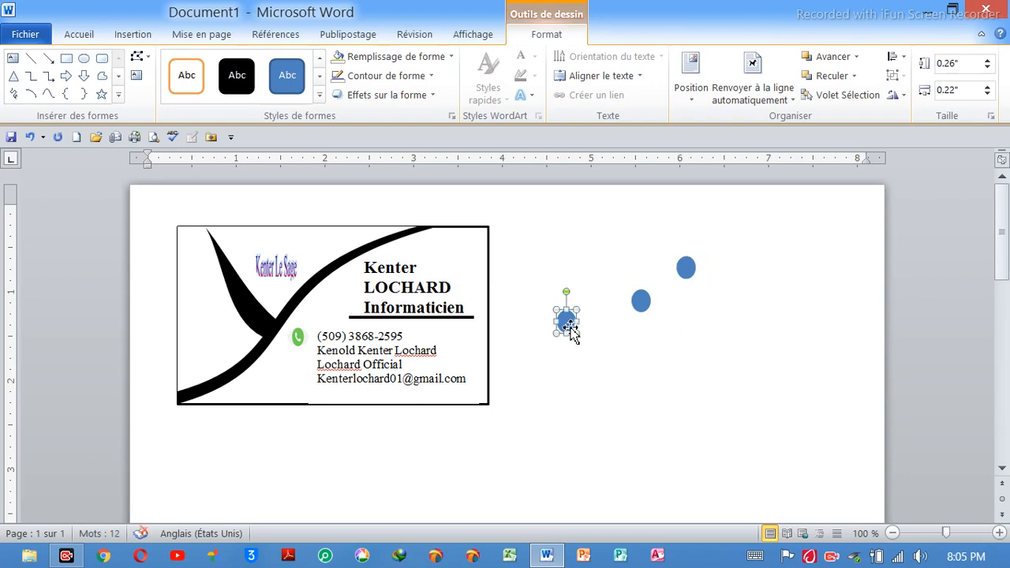
pyautogui.click(398, 57)
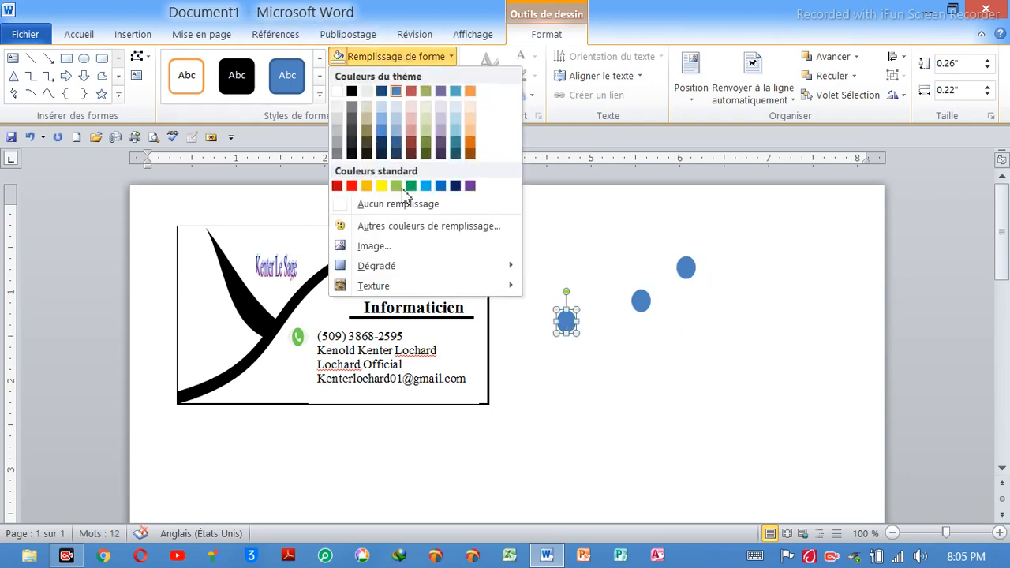
pyautogui.click(405, 247)
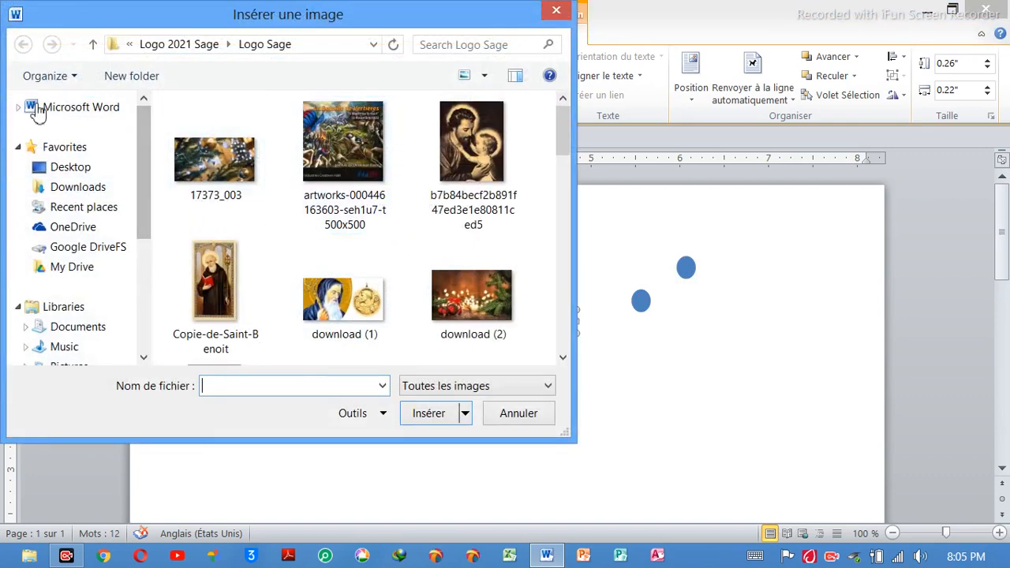
pyautogui.click(78, 326)
pyautogui.scroll(-2, 71, 332)
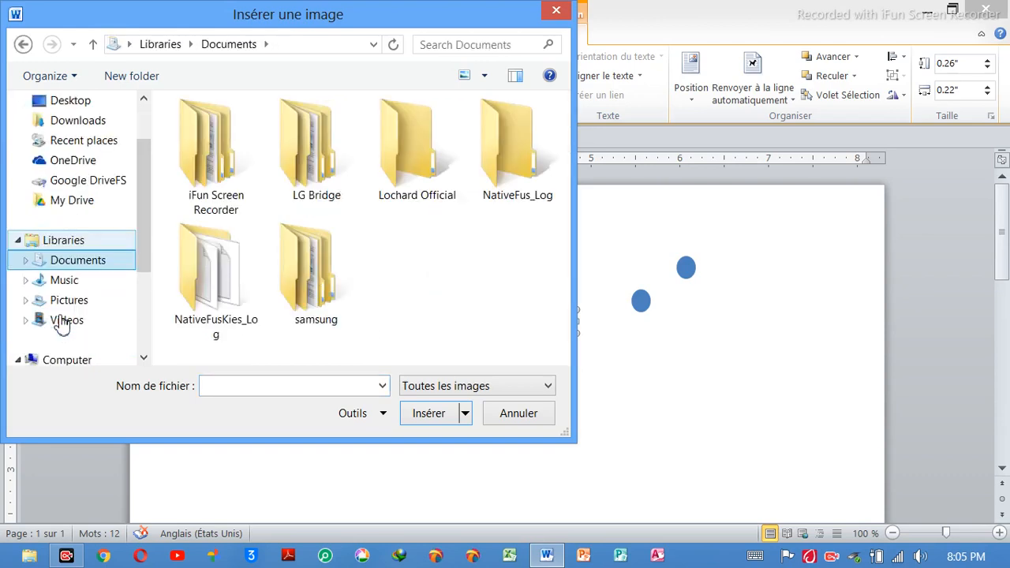
pyautogui.click(85, 360)
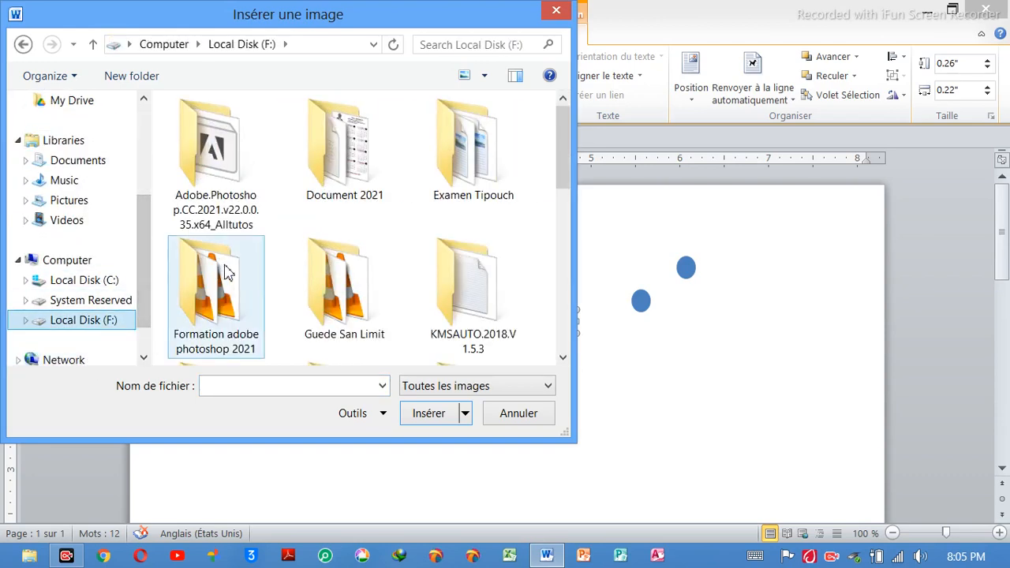
pyautogui.scroll(-3, 229, 266)
pyautogui.scroll(-1, 252, 292)
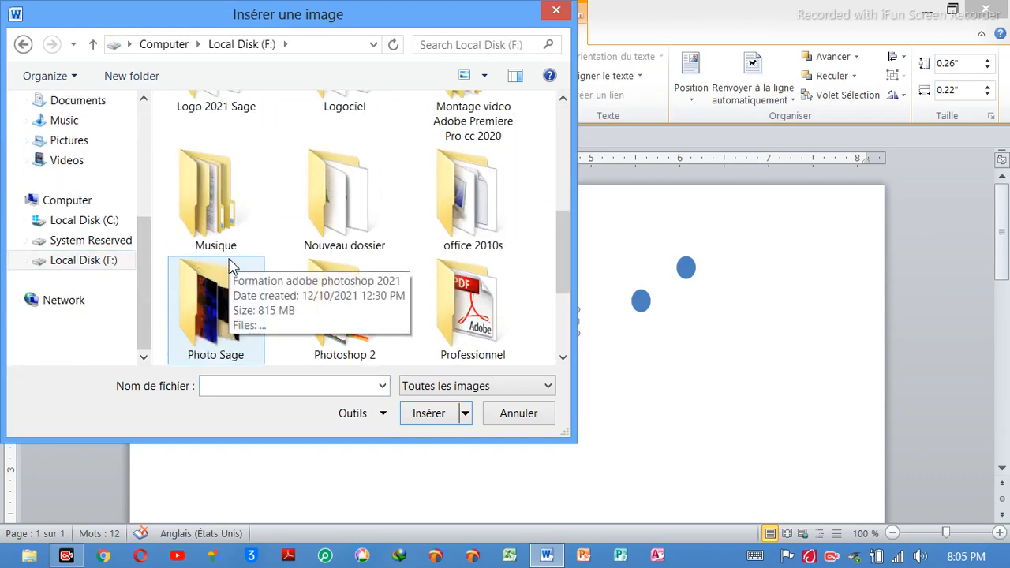
pyautogui.scroll(-1, 253, 296)
pyautogui.scroll(2, 253, 296)
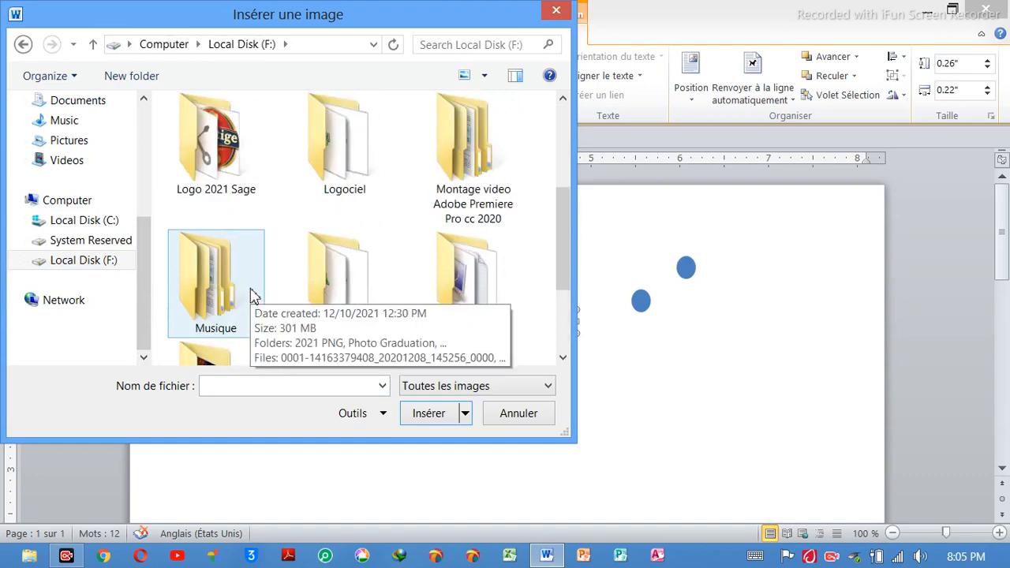
pyautogui.doubleClick(226, 174)
# Step: Find the facebook-logo-png image in the folder and insert it as the ellipse's fill
pyautogui.scroll(-10, 361, 251)
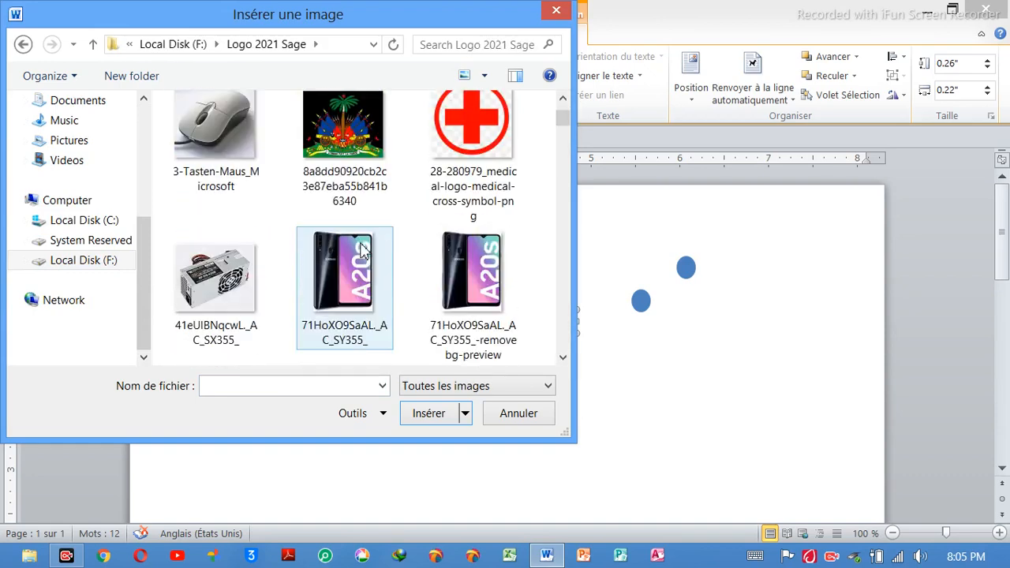
pyautogui.scroll(-15, 367, 252)
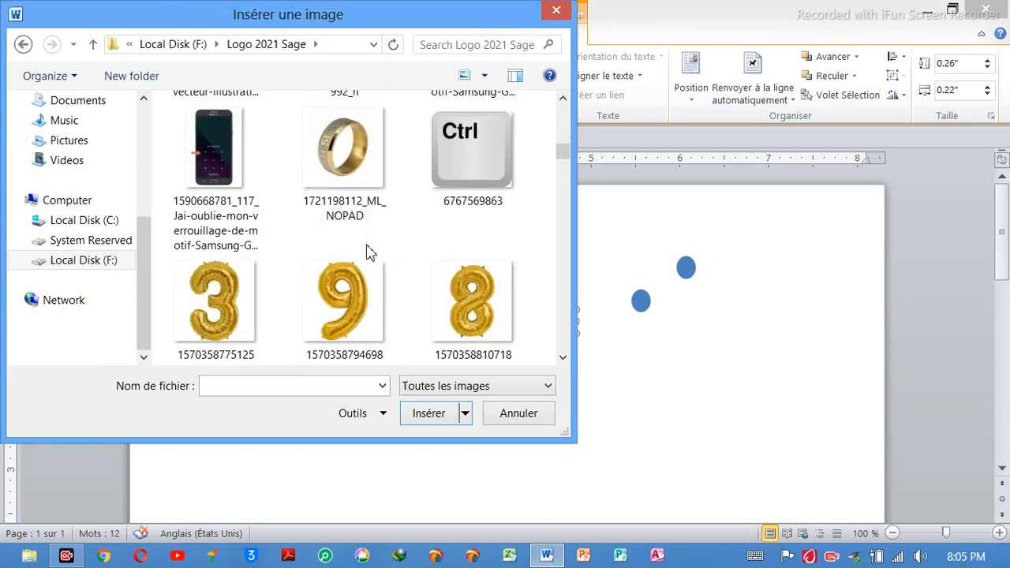
pyautogui.scroll(-6, 367, 252)
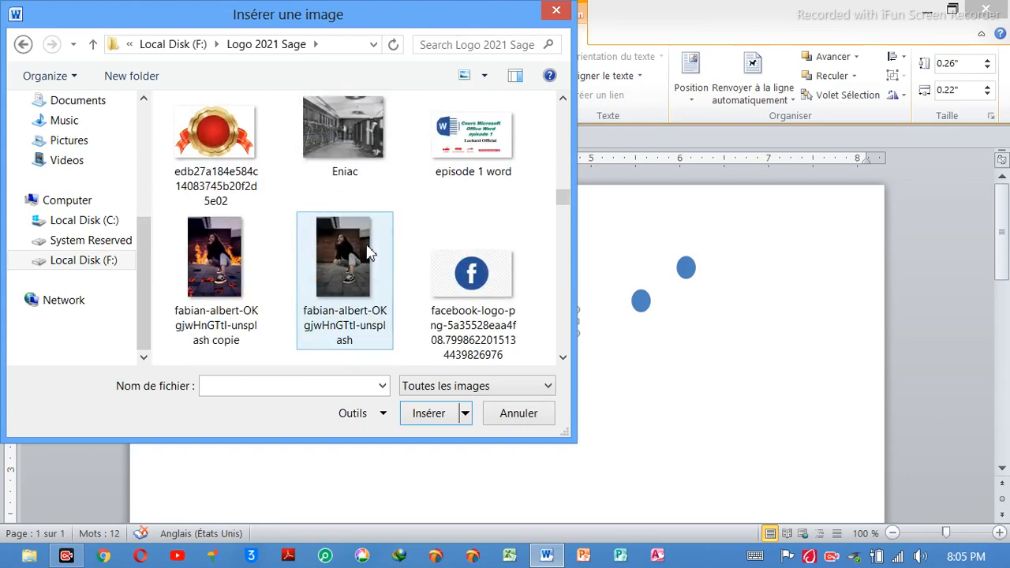
pyautogui.scroll(2, 365, 248)
pyautogui.click(504, 251)
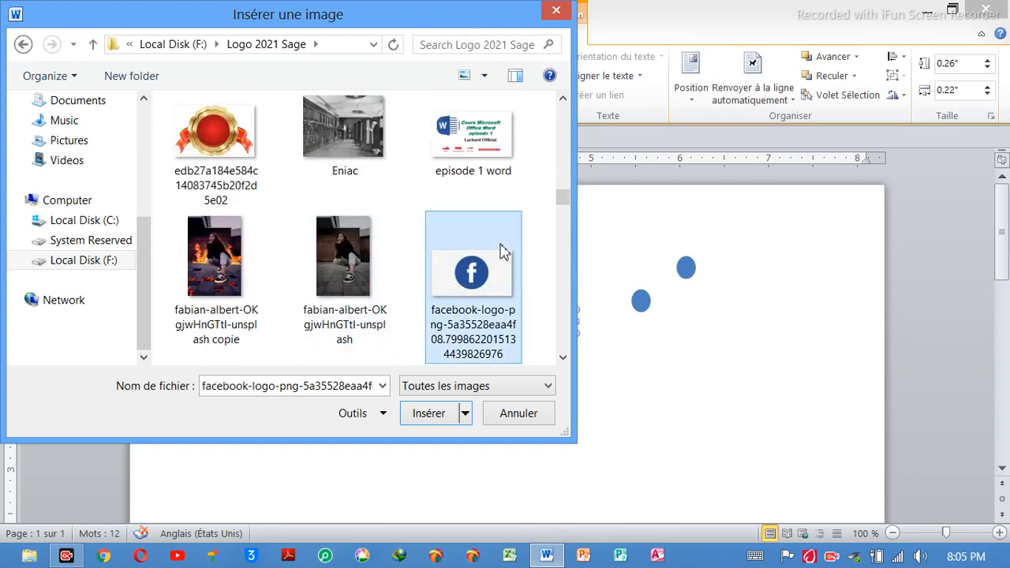
pyautogui.click(428, 413)
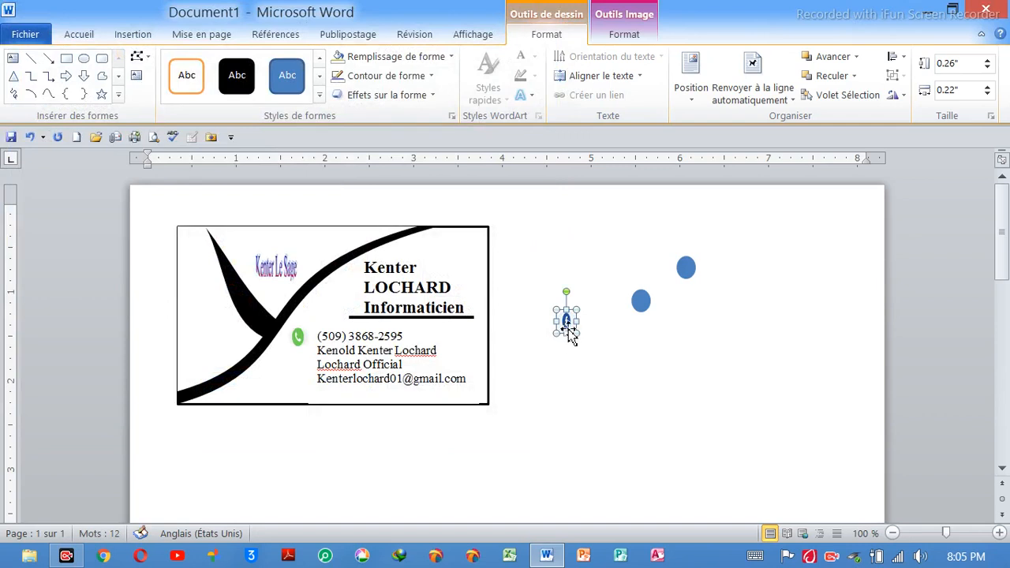
# Step: Move the Facebook icon onto the card directly below the green phone icon and set its height to 0.2"
pyautogui.moveTo(572, 335); pyautogui.dragTo(300, 356)
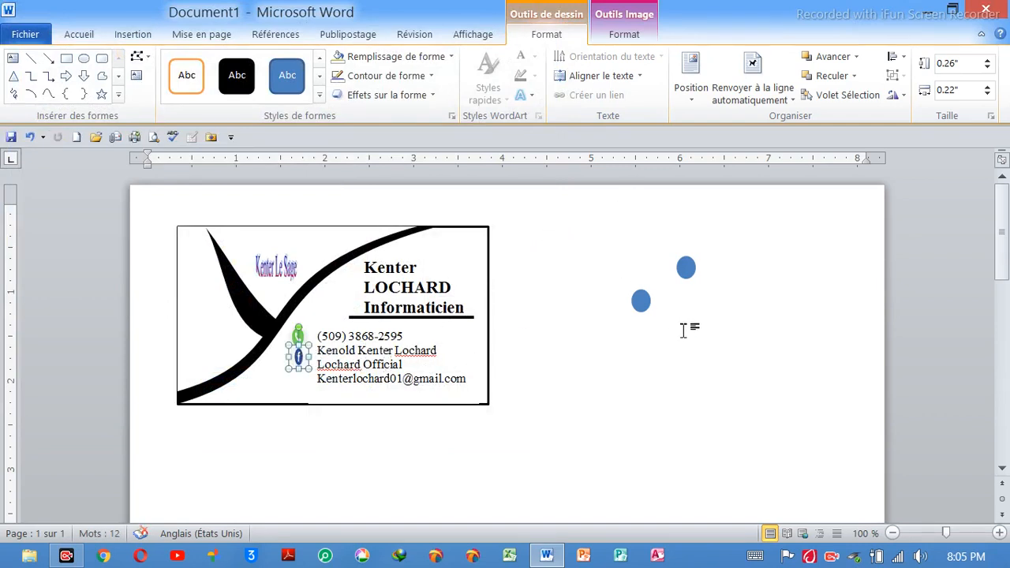
pyautogui.click(593, 328)
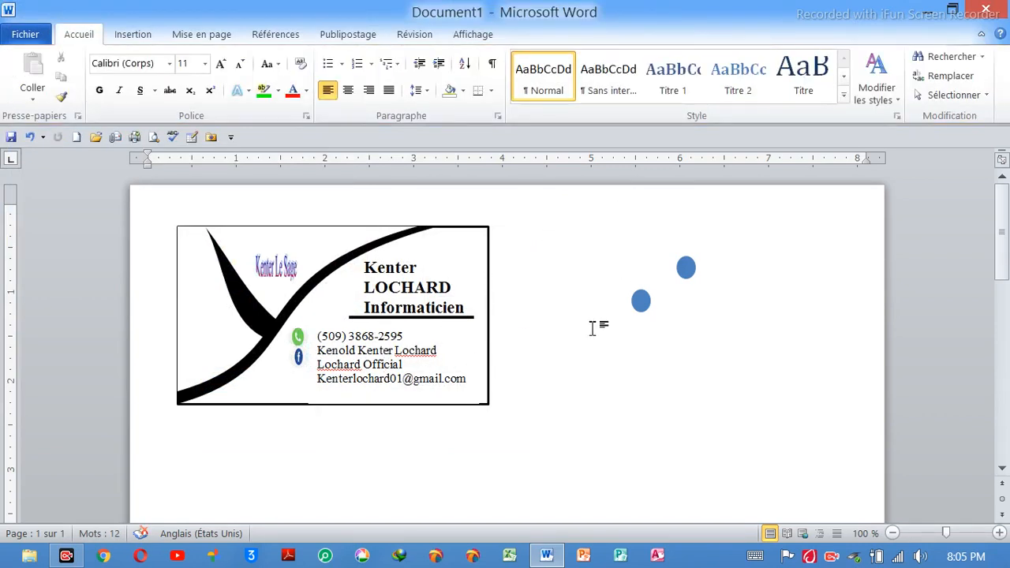
pyautogui.click(300, 363)
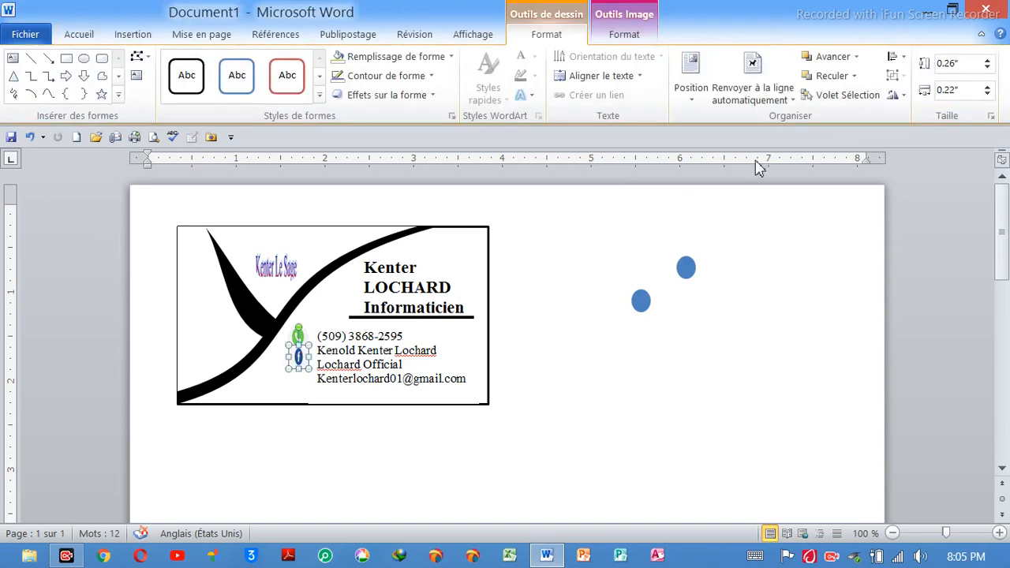
pyautogui.click(987, 67)
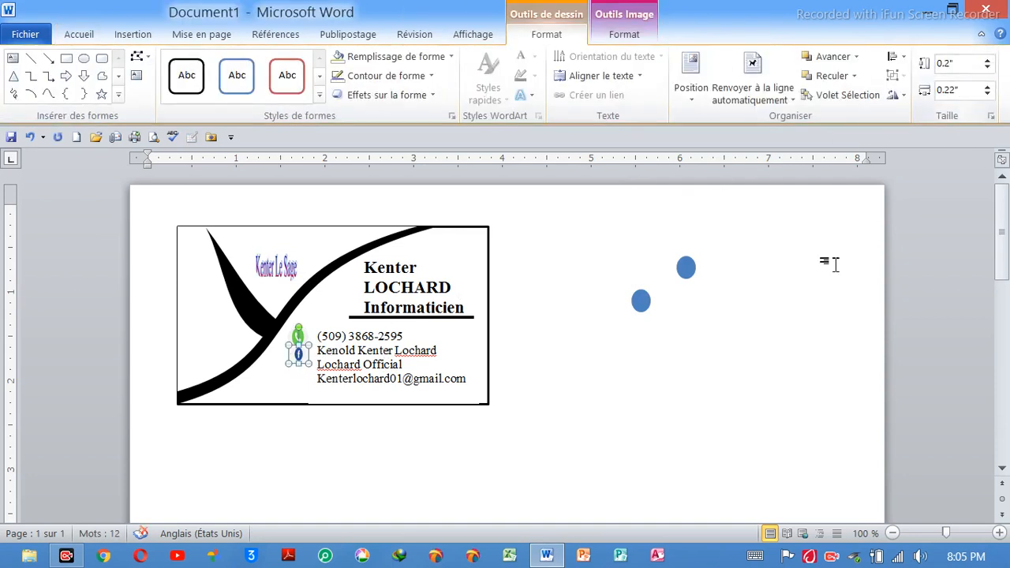
pyautogui.click(810, 364)
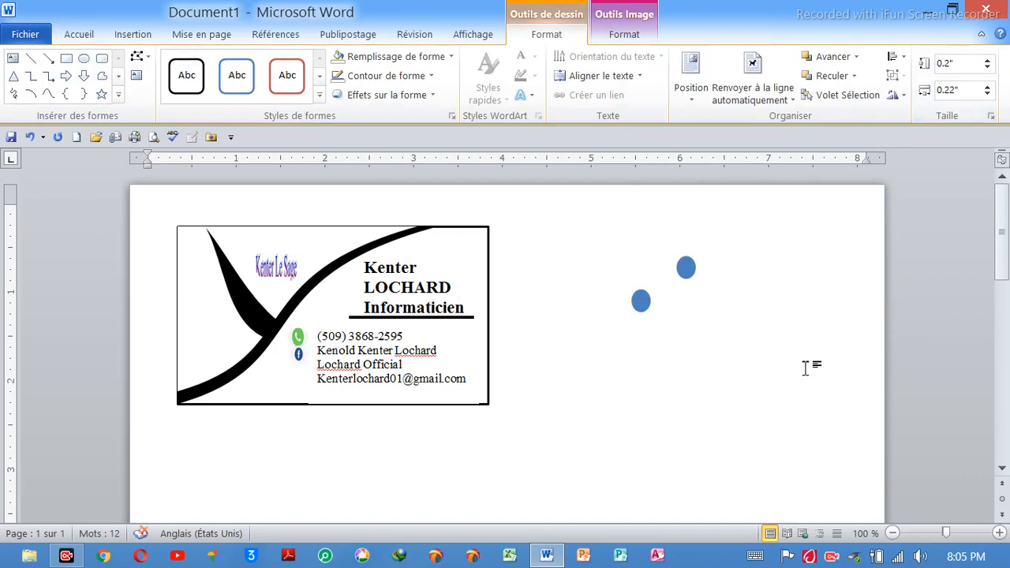
# Step: Fill the nearer of the two remaining blue ellipses with the INSTAGRAM picture from the Logo 2021 Sage folder
pyautogui.click(642, 306)
pyautogui.click(392, 56)
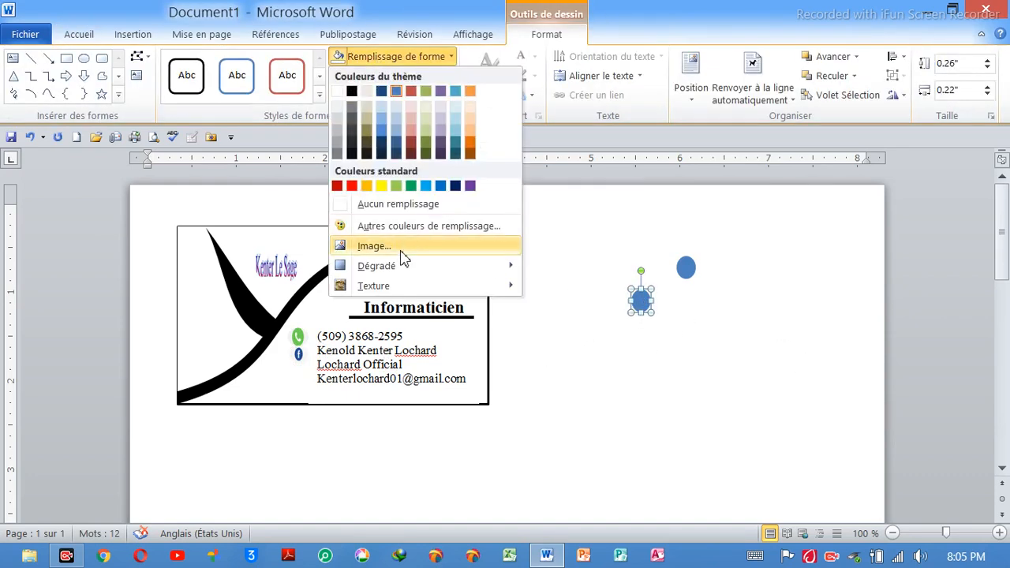
pyautogui.click(404, 251)
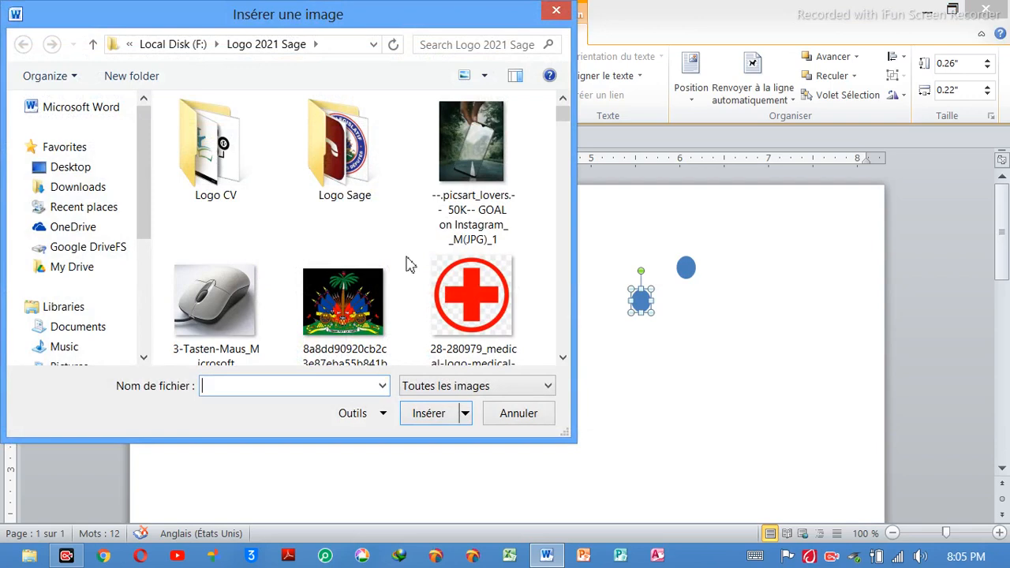
pyautogui.click(448, 225)
pyautogui.scroll(-6, 448, 225)
pyautogui.scroll(-15, 442, 223)
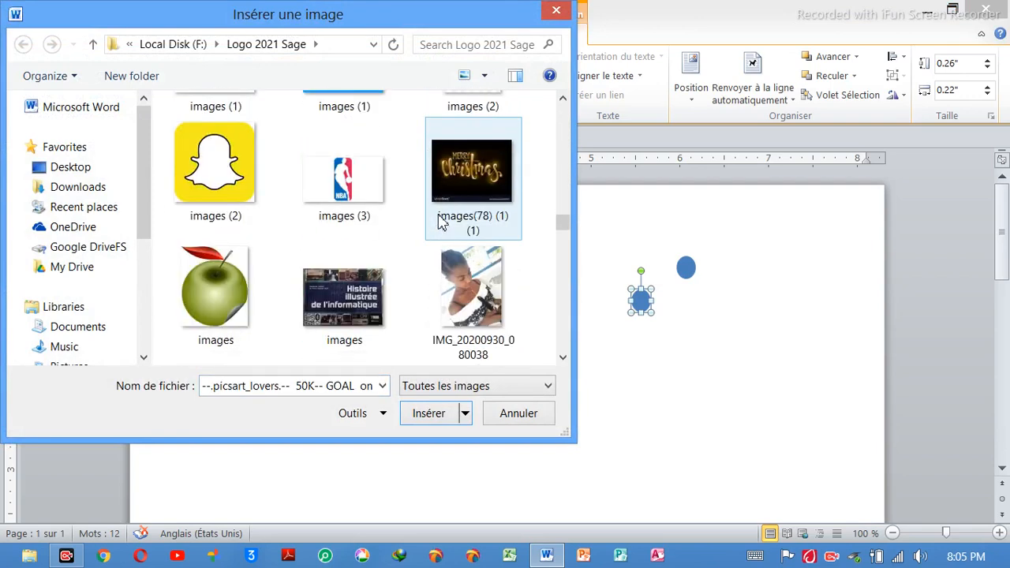
pyautogui.scroll(-5, 442, 223)
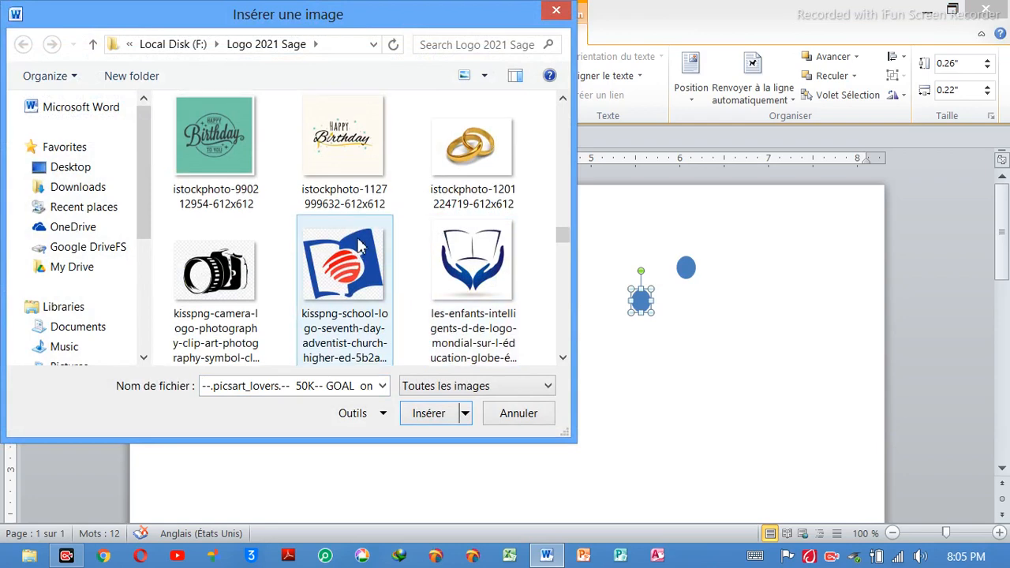
pyautogui.scroll(2, 359, 237)
pyautogui.click(366, 115)
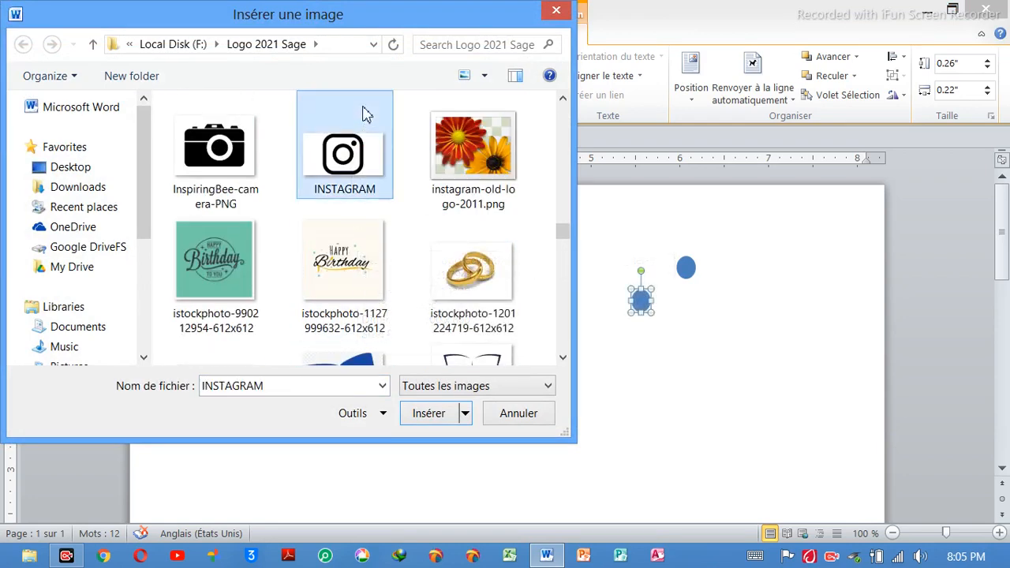
pyautogui.click(435, 411)
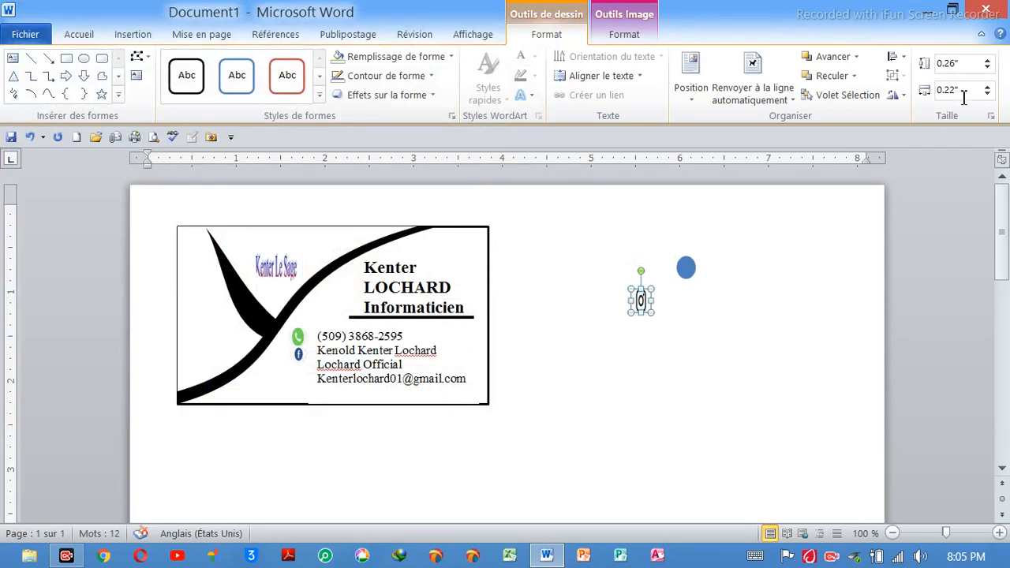
# Step: Place the Instagram icon below the Facebook icon on the card and set its height to 0.1"
pyautogui.click(987, 67)
pyautogui.moveTo(641, 298); pyautogui.dragTo(299, 373)
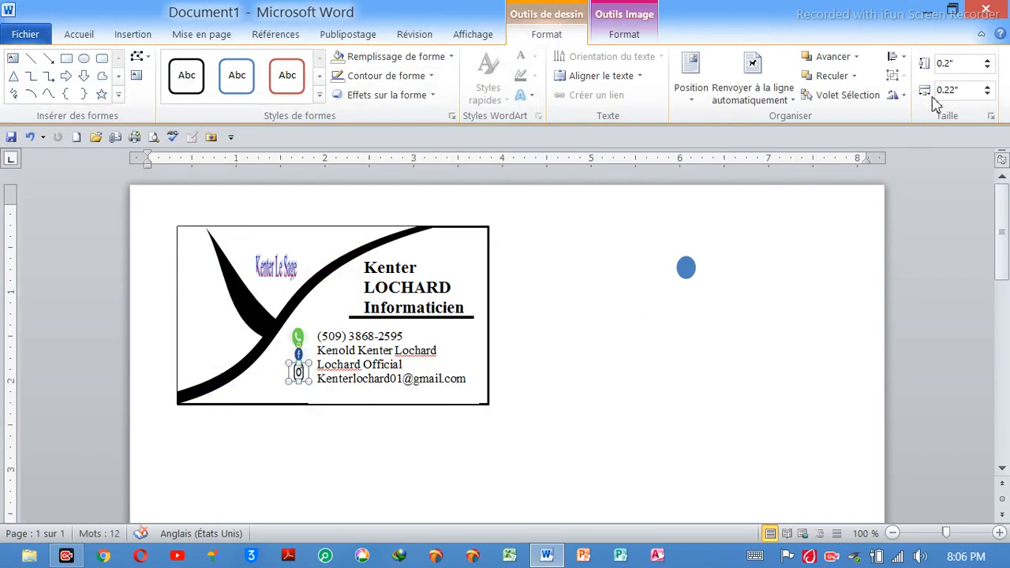
pyautogui.click(987, 68)
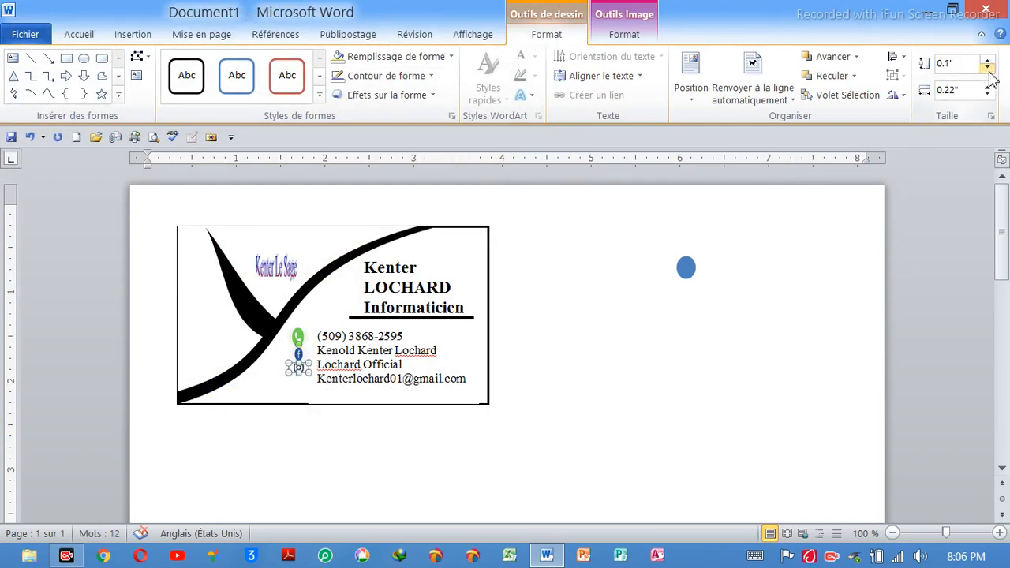
pyautogui.click(632, 377)
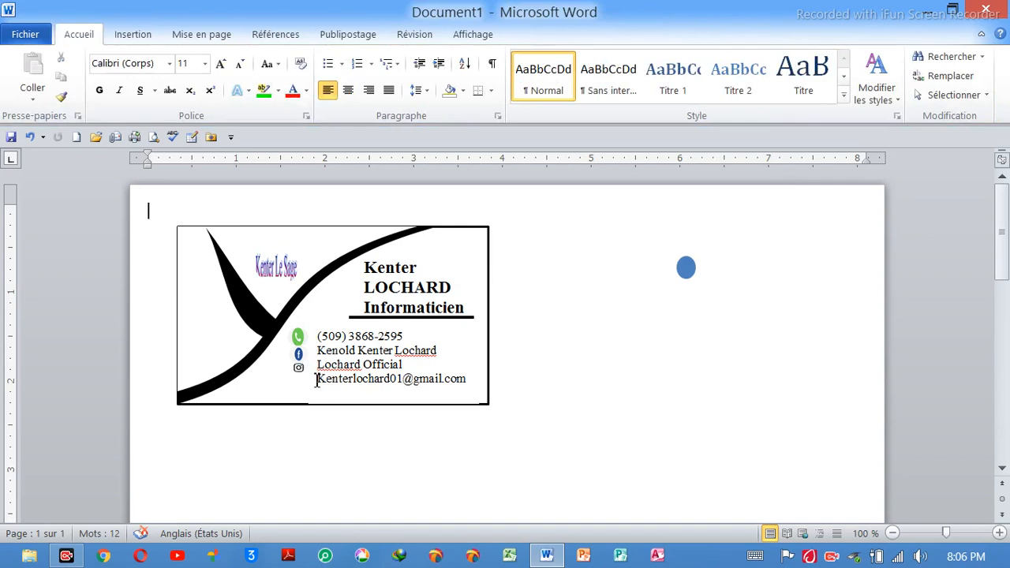
# Step: Fill the remaining blue ellipse with the envelope-and-@ picture from the Logo Sage folder and place it below the Instagram icon on the card
pyautogui.click(686, 268)
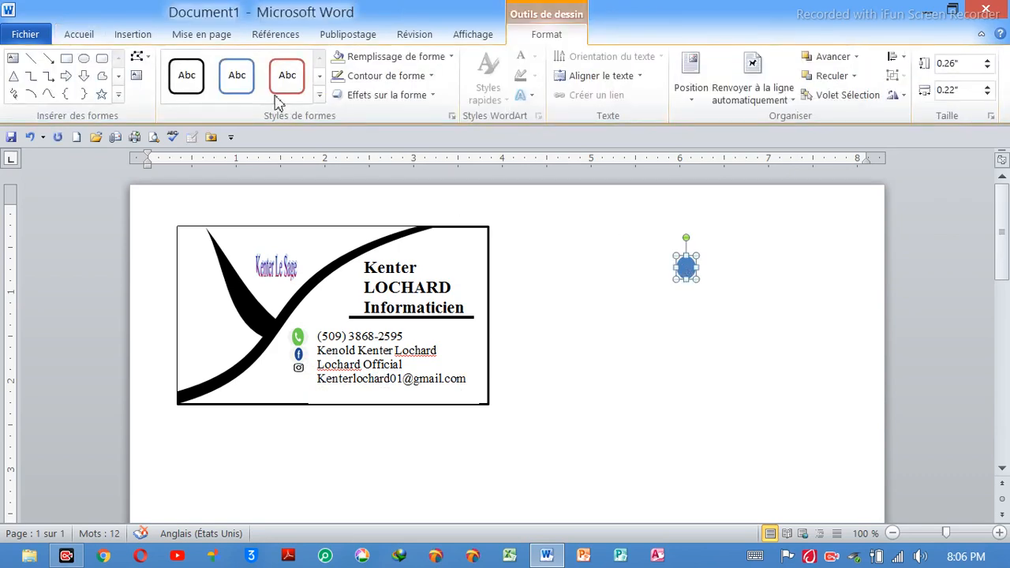
pyautogui.click(406, 57)
pyautogui.click(395, 247)
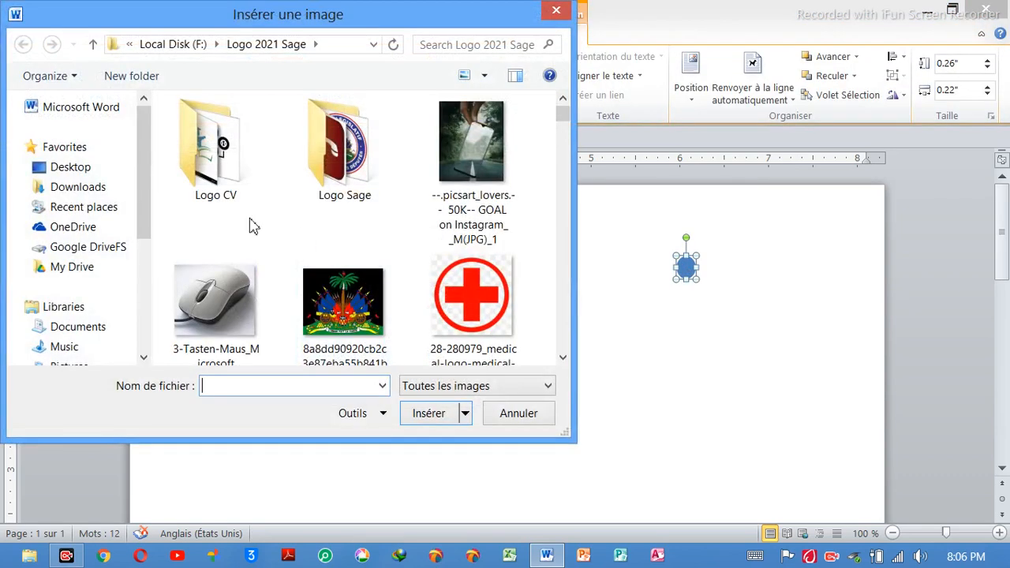
pyautogui.doubleClick(308, 185)
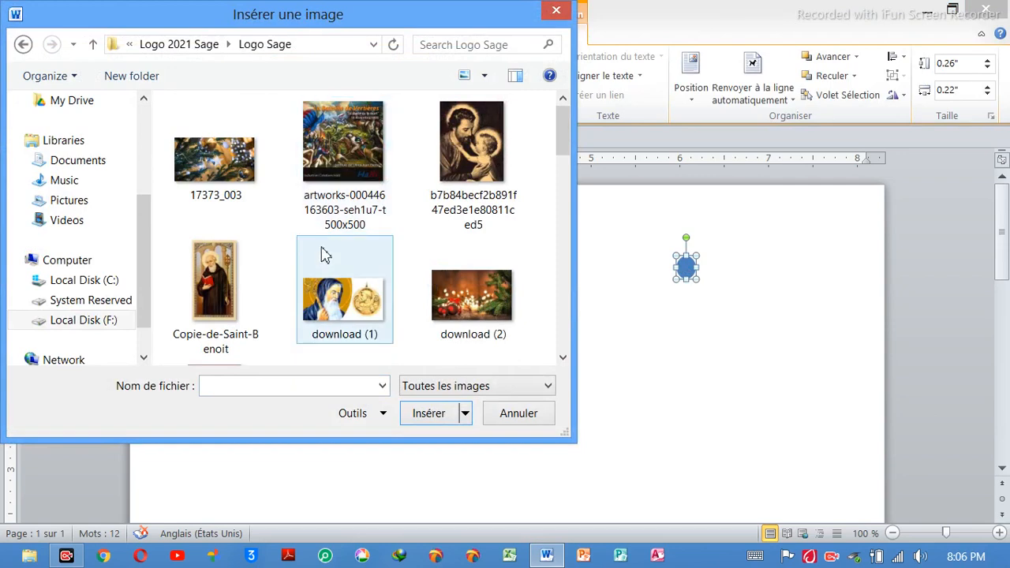
pyautogui.scroll(-4, 326, 255)
pyautogui.click(230, 278)
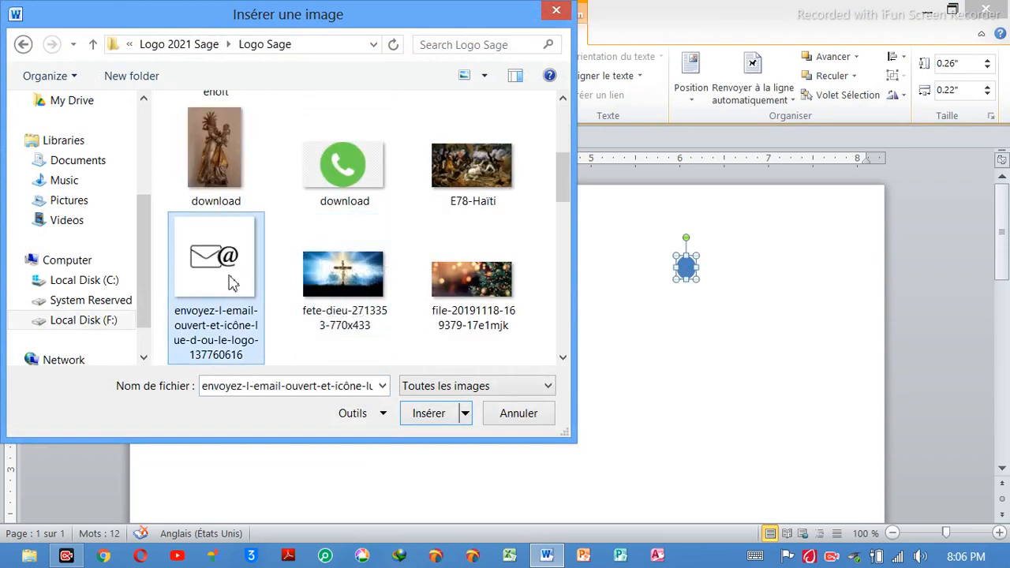
pyautogui.click(429, 414)
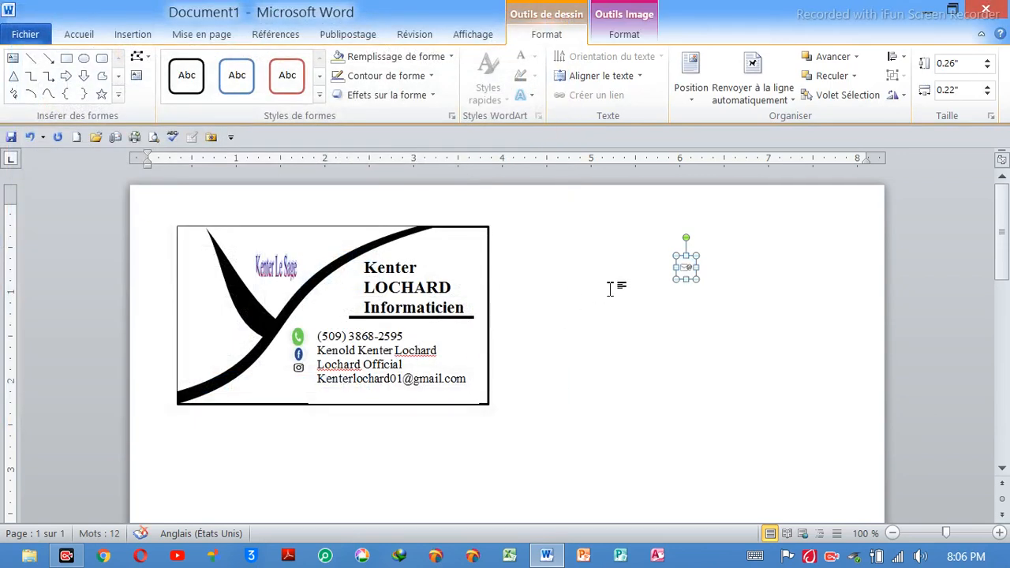
pyautogui.moveTo(693, 272); pyautogui.dragTo(303, 386)
pyautogui.click(656, 348)
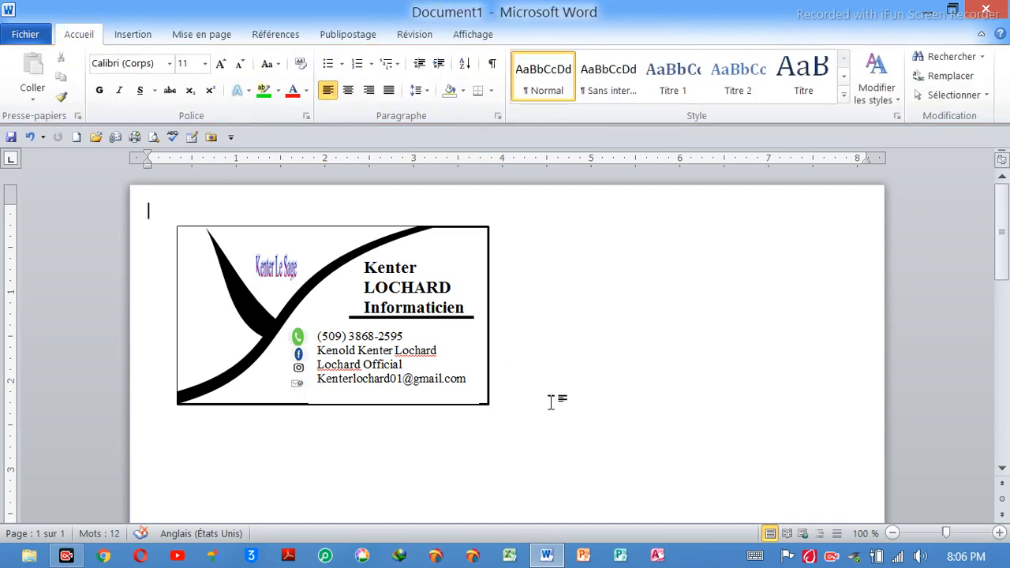
# Step: Examine the card's layout in the print preview at 100% zoom and return to the document
pyautogui.click(154, 137)
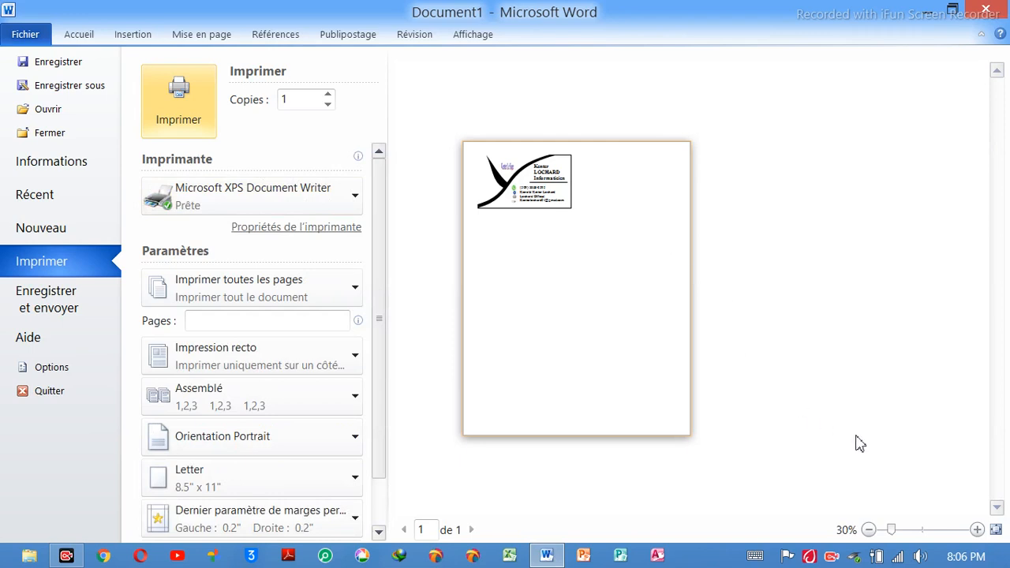
pyautogui.click(978, 530)
pyautogui.click(978, 530)
pyautogui.click(978, 530)
pyautogui.click(979, 530)
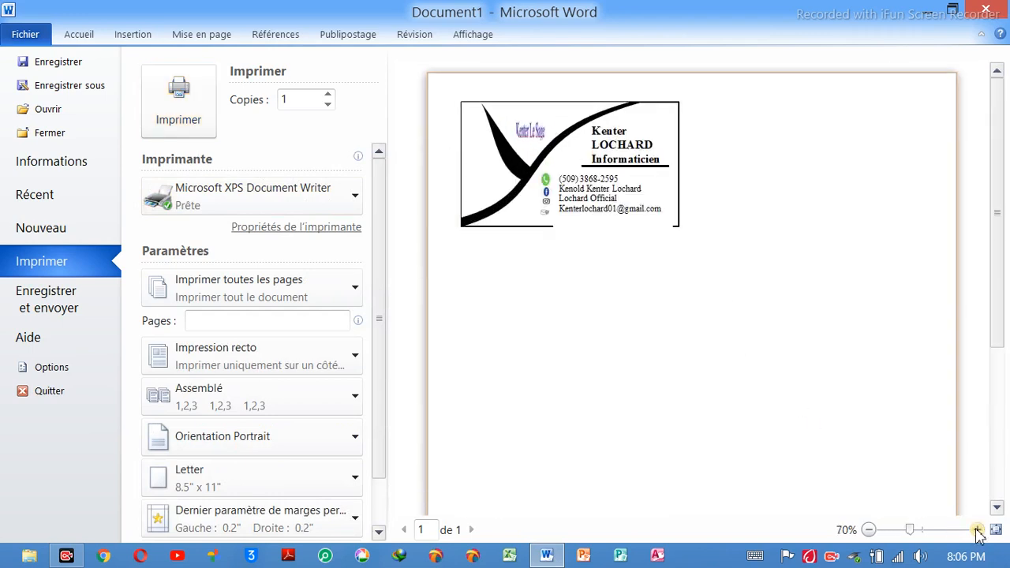
pyautogui.click(978, 530)
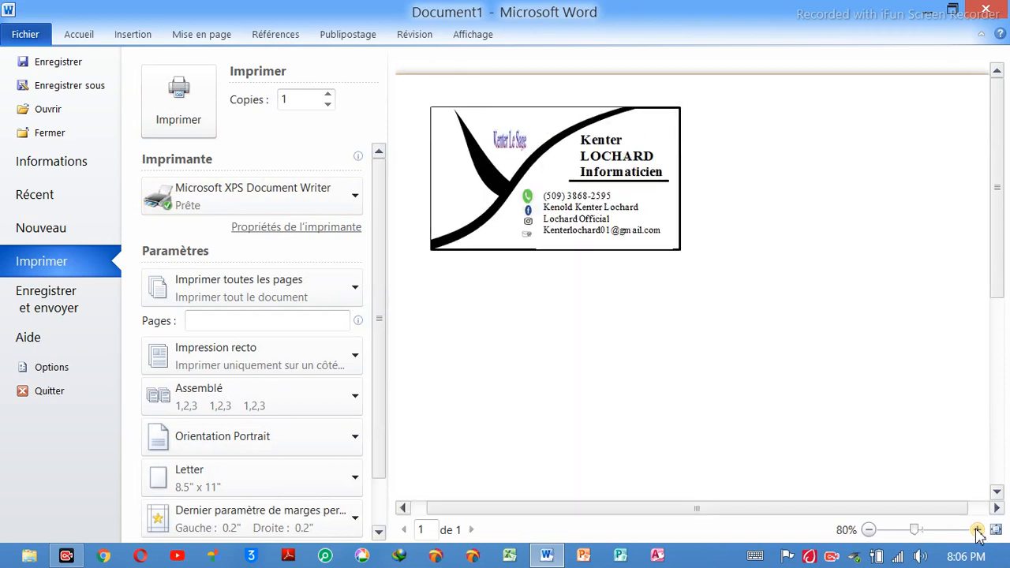
pyautogui.click(978, 529)
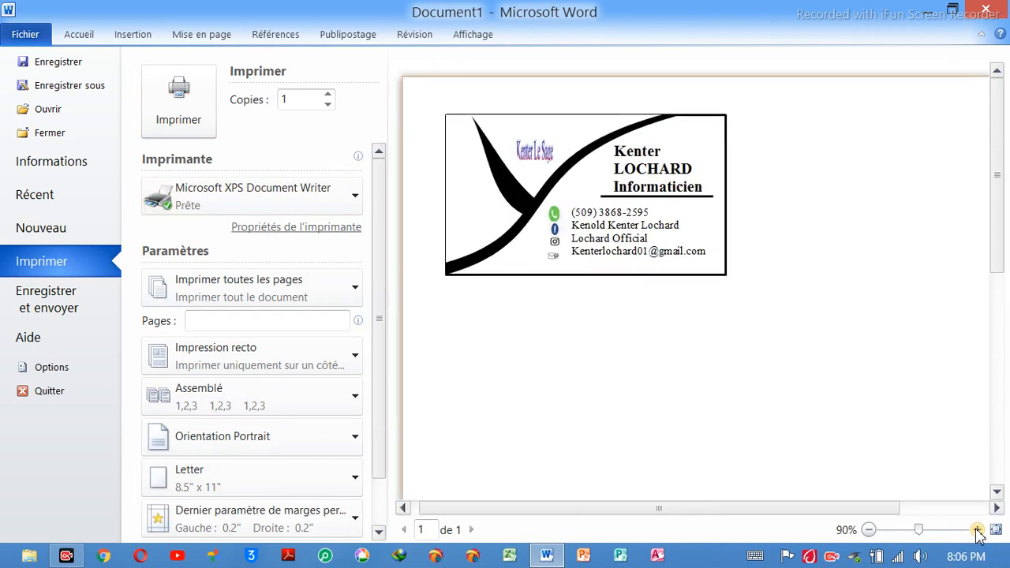
pyautogui.click(978, 530)
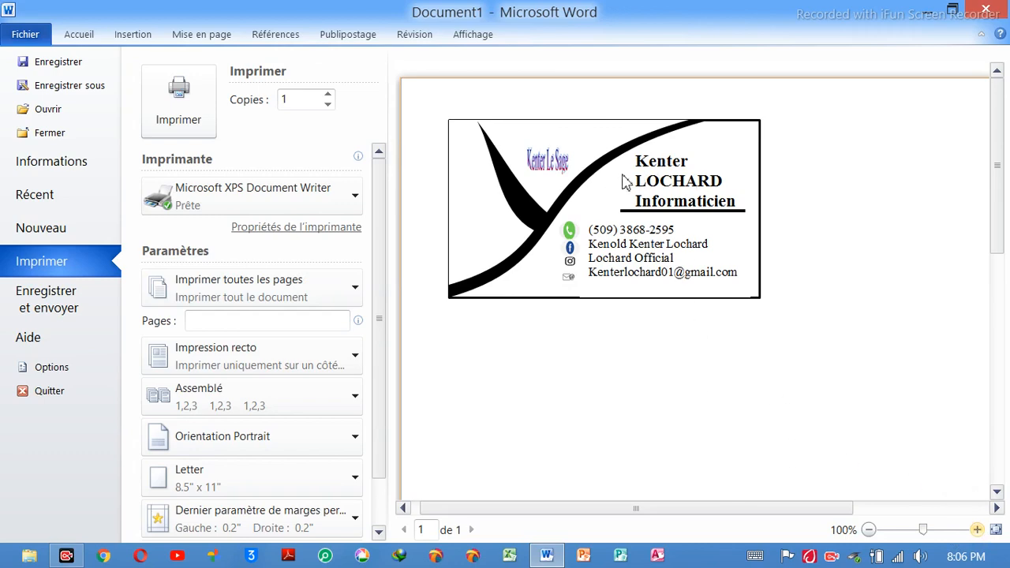
pyautogui.click(25, 34)
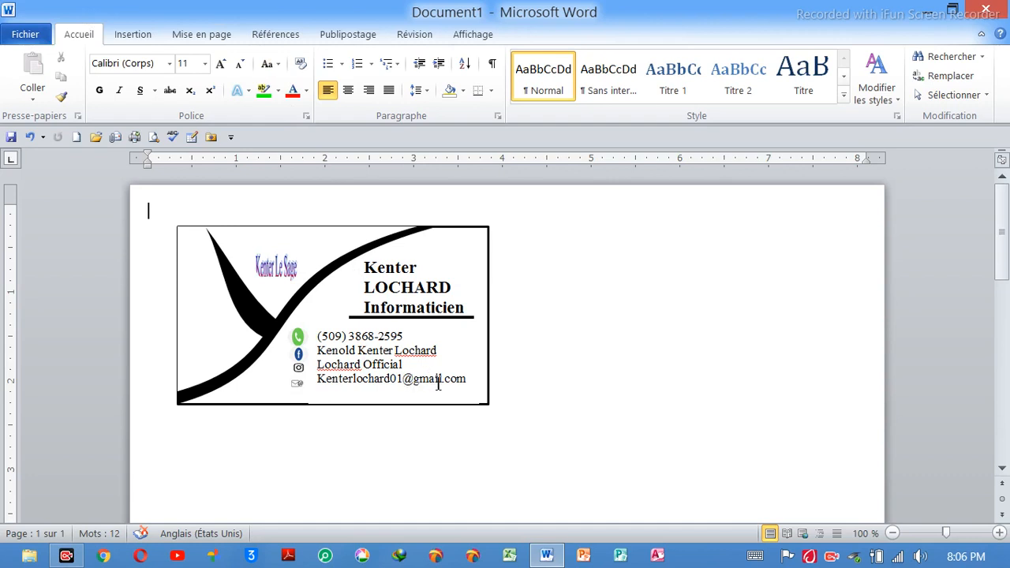
# Step: Group the phone, Facebook, Instagram and e-mail icons with the business card design
pyautogui.click(294, 384)
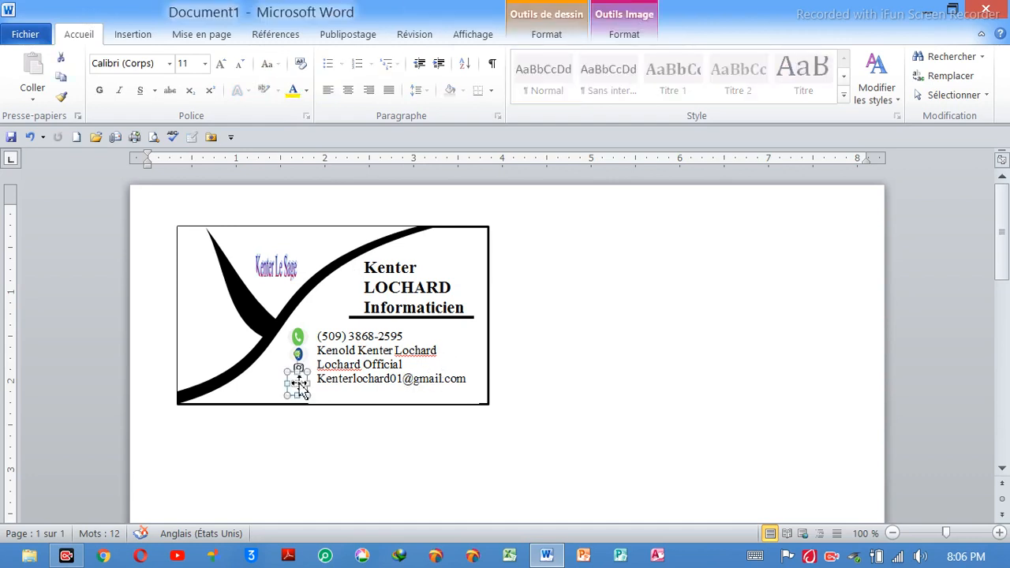
pyautogui.moveTo(304, 392); pyautogui.dragTo(301, 372)
pyautogui.keyDown('ctrl'); pyautogui.click(303, 358); pyautogui.keyUp('ctrl')
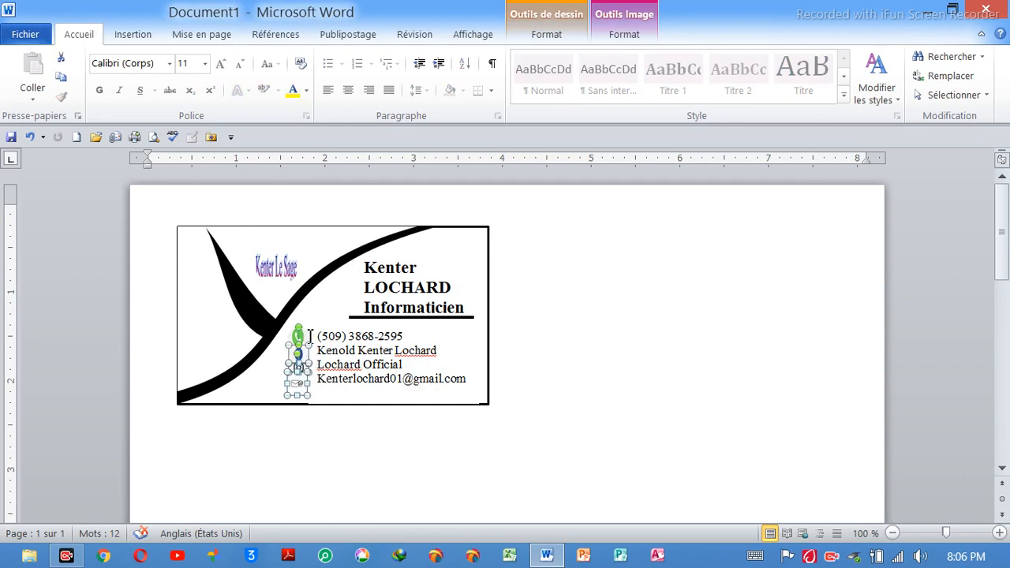
pyautogui.click(362, 229)
pyautogui.click(546, 34)
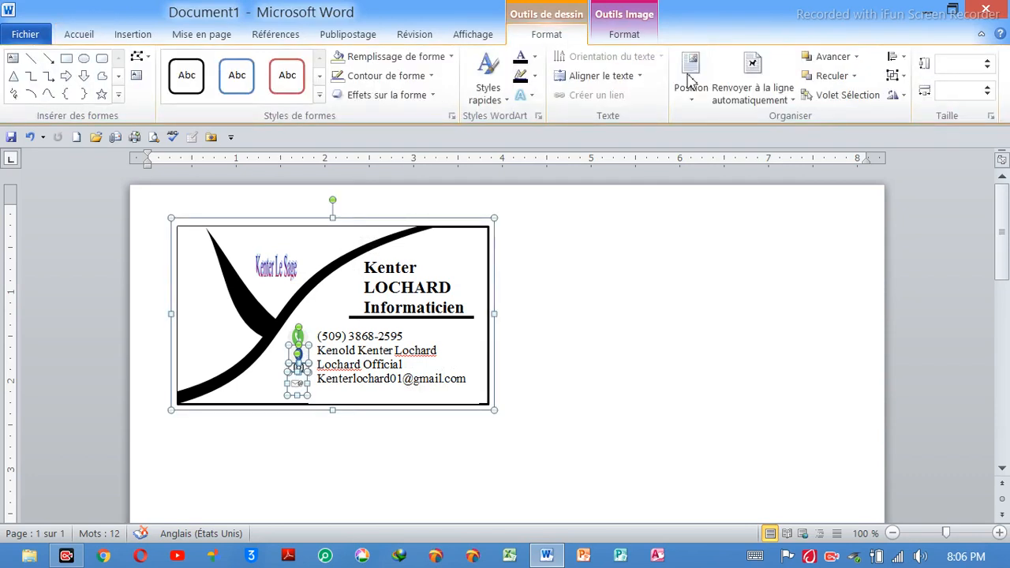
pyautogui.click(896, 76)
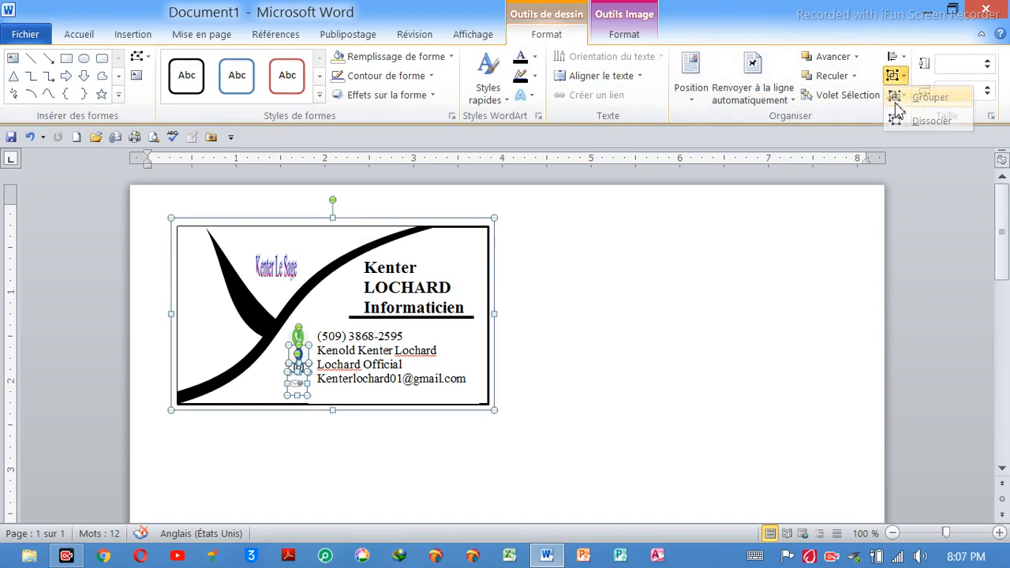
pyautogui.click(916, 97)
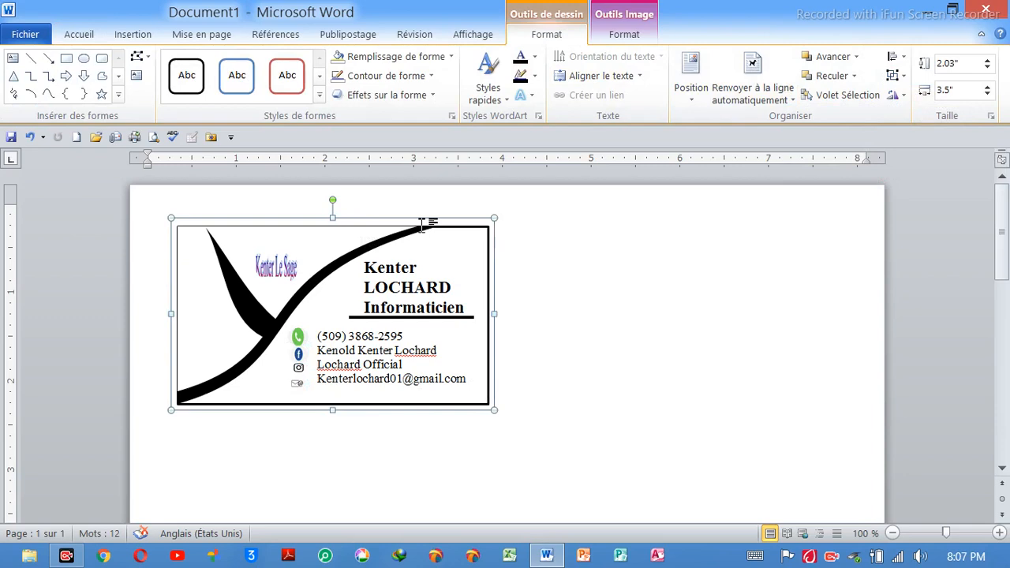
# Step: Try to place a duplicate of the grouped card beside the original, and undo it
pyautogui.moveTo(424, 235); pyautogui.dragTo(735, 275)
pyautogui.click(715, 301)
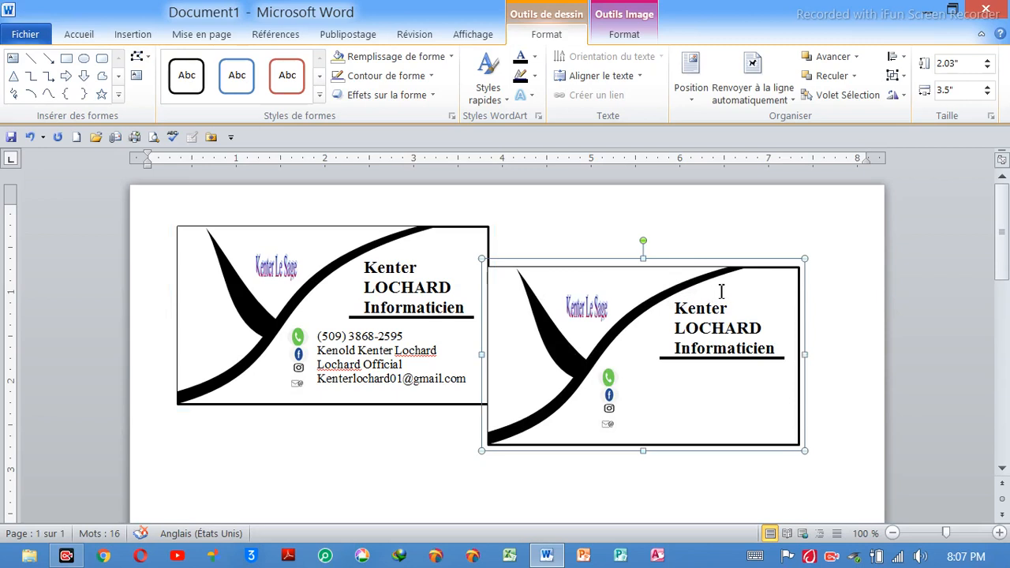
pyautogui.hotkey('ctrl', 'z')
# Step: Group the contact details text box with the rest of the business card
pyautogui.click(450, 348)
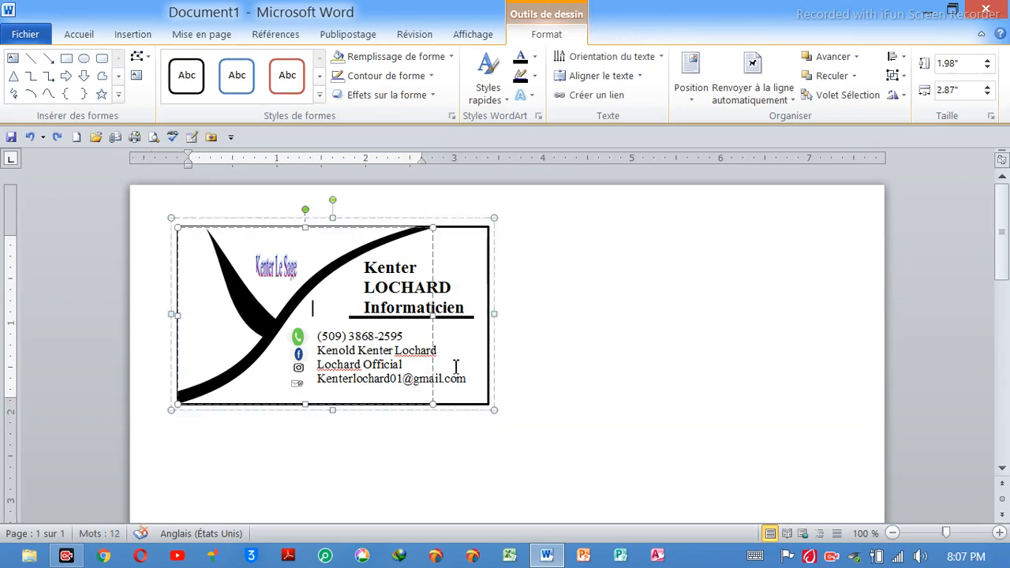
pyautogui.click(455, 367)
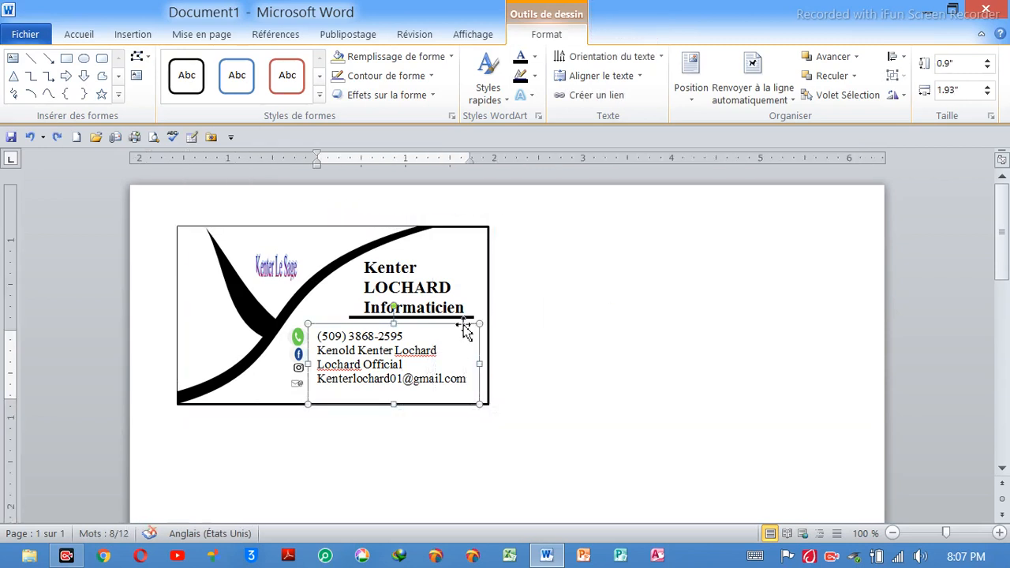
pyautogui.click(401, 232)
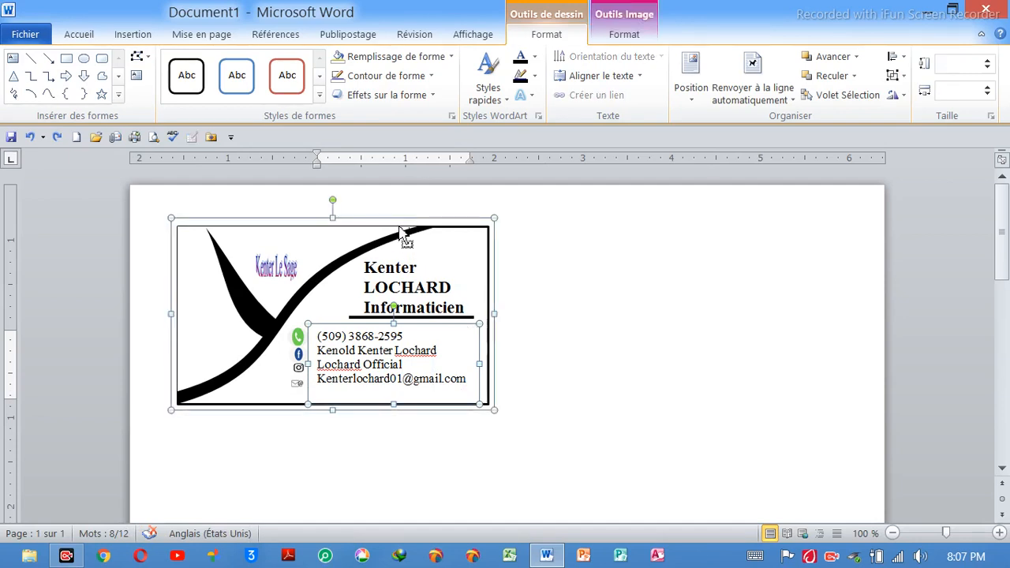
pyautogui.click(895, 75)
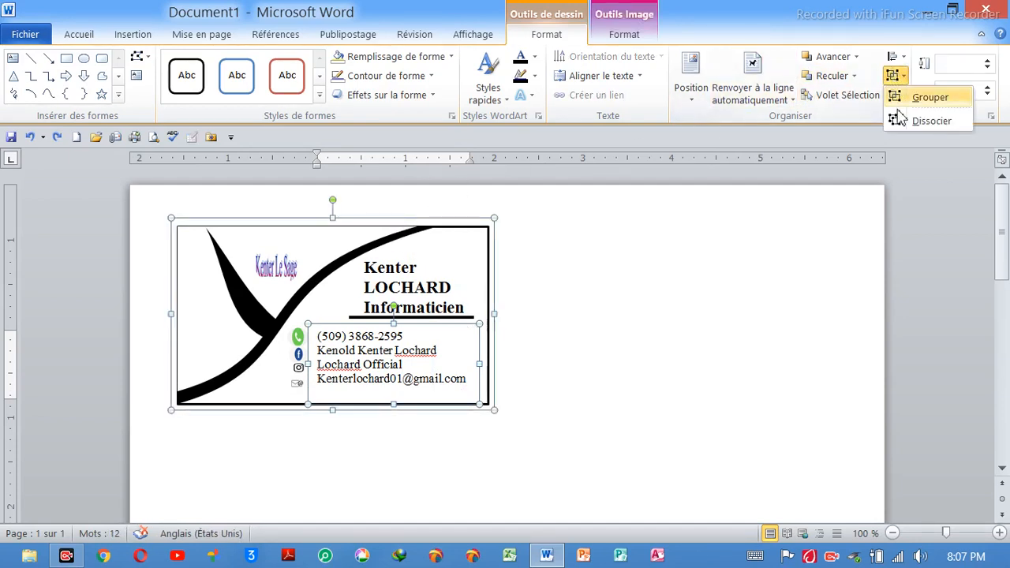
pyautogui.click(904, 98)
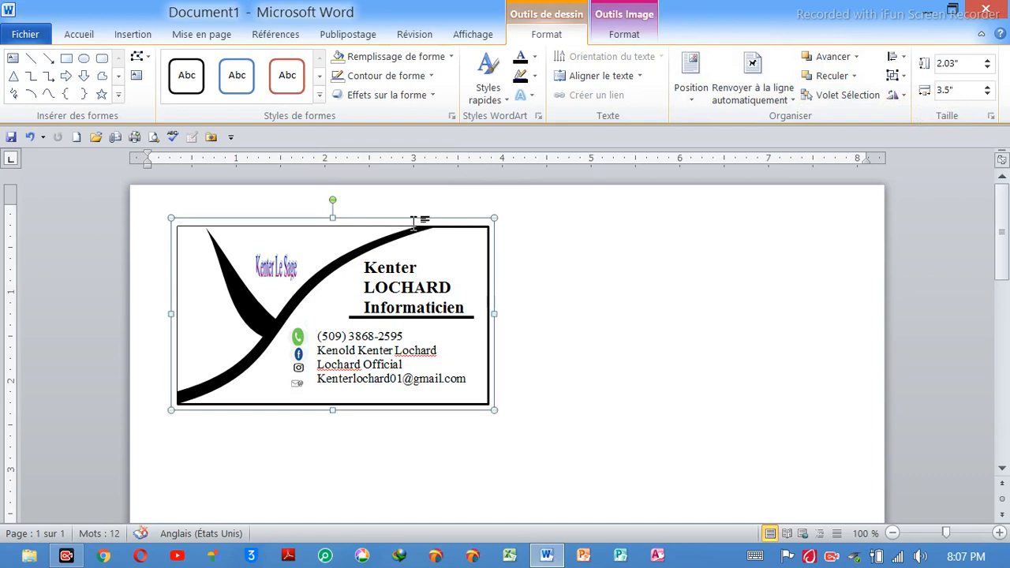
# Step: Copy and paste the whole card, place the copy beside the original and nudge it up level with it
pyautogui.hotkey('ctrl', 'c')
pyautogui.hotkey('ctrl', 'v')
pyautogui.moveTo(449, 248); pyautogui.dragTo(743, 248)
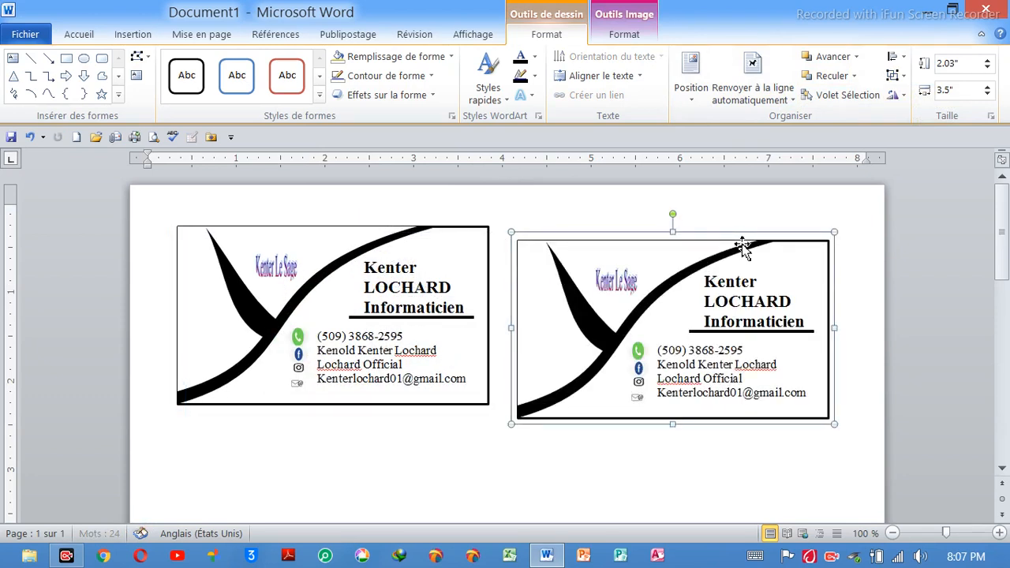
pyautogui.press('Up')
pyautogui.press('Up')
pyautogui.press('Up')
pyautogui.press('Up')
pyautogui.press('Up')
pyautogui.press('Up')
pyautogui.press('Up')
pyautogui.press('Up')
pyautogui.press('Up')
pyautogui.press('Up')
pyautogui.press('Up')
pyautogui.press('Up')
pyautogui.press('Up')
pyautogui.press('Up')
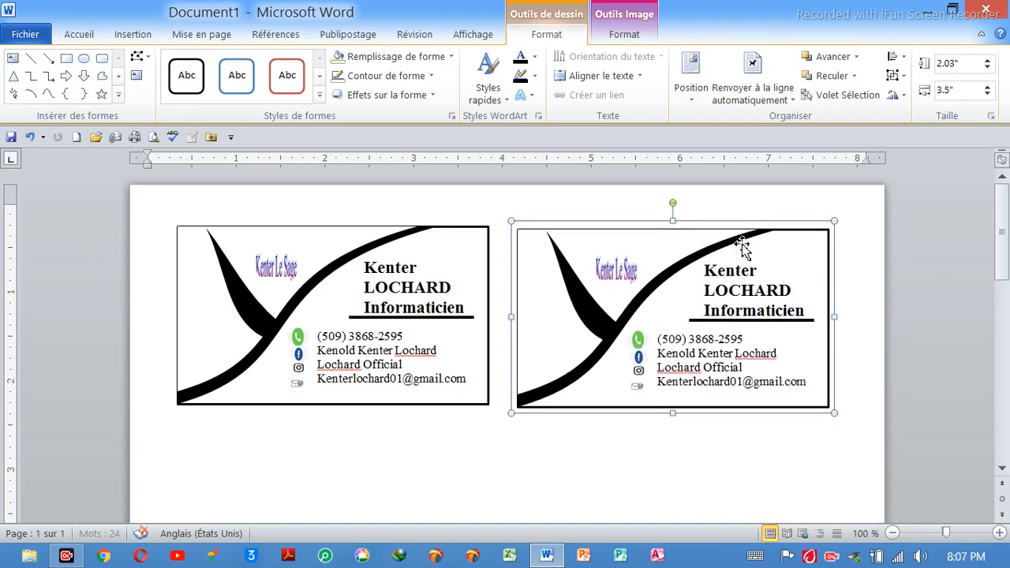
# Step: Place a card copy directly below the original and duplicate it once more beneath, keeping the cards aligned in one column
pyautogui.scroll(-3, 762, 254)
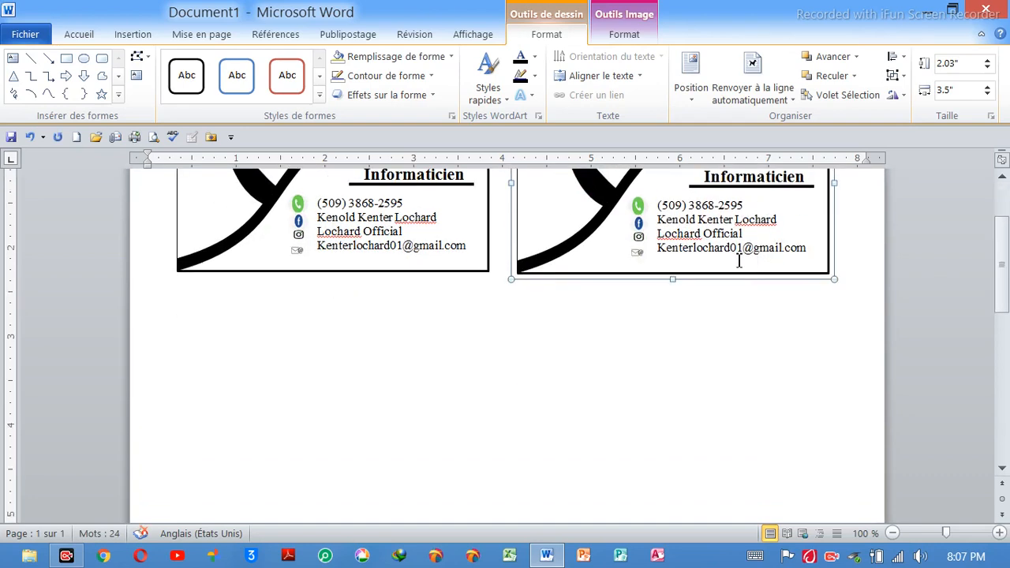
pyautogui.moveTo(715, 279); pyautogui.dragTo(372, 471)
pyautogui.scroll(-4, 512, 384)
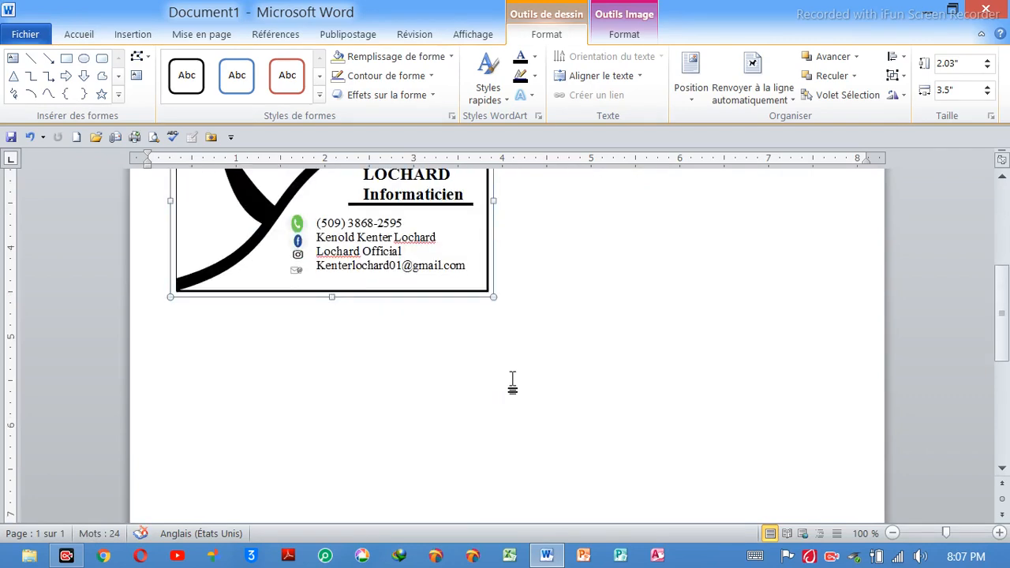
pyautogui.moveTo(427, 294); pyautogui.dragTo(418, 491)
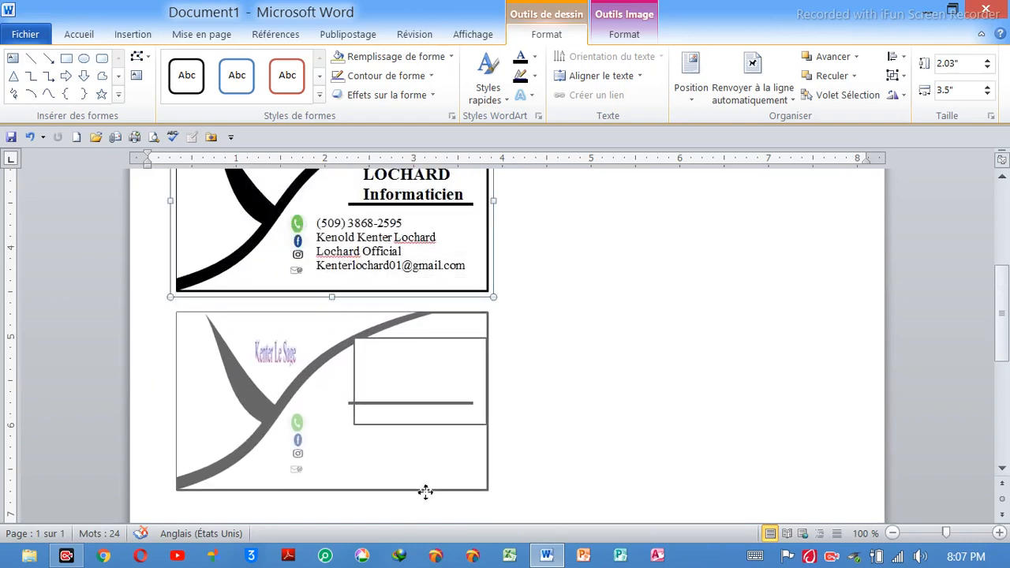
pyautogui.rightClick(427, 492)
pyautogui.click(407, 444)
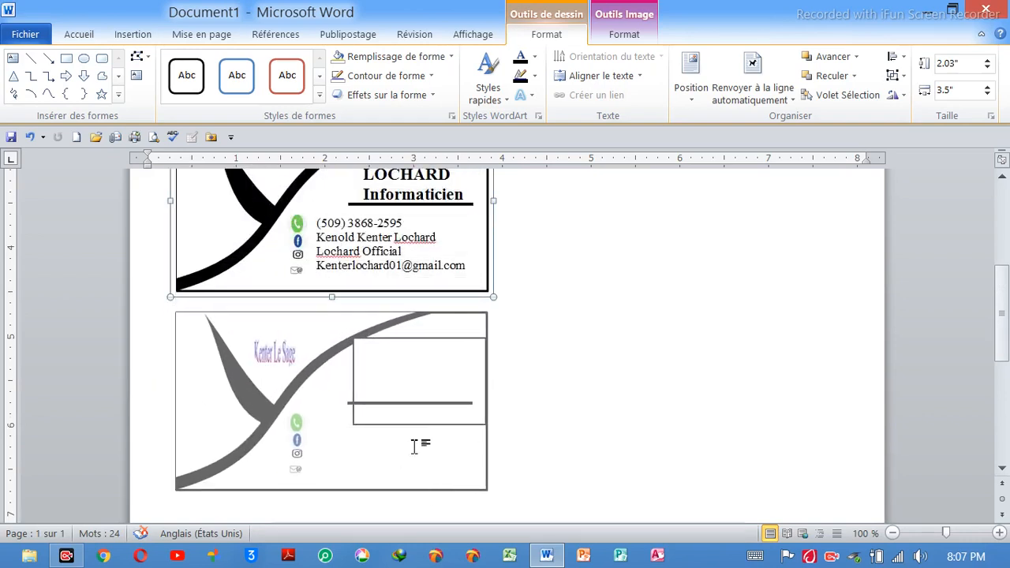
pyautogui.scroll(-6, 426, 426)
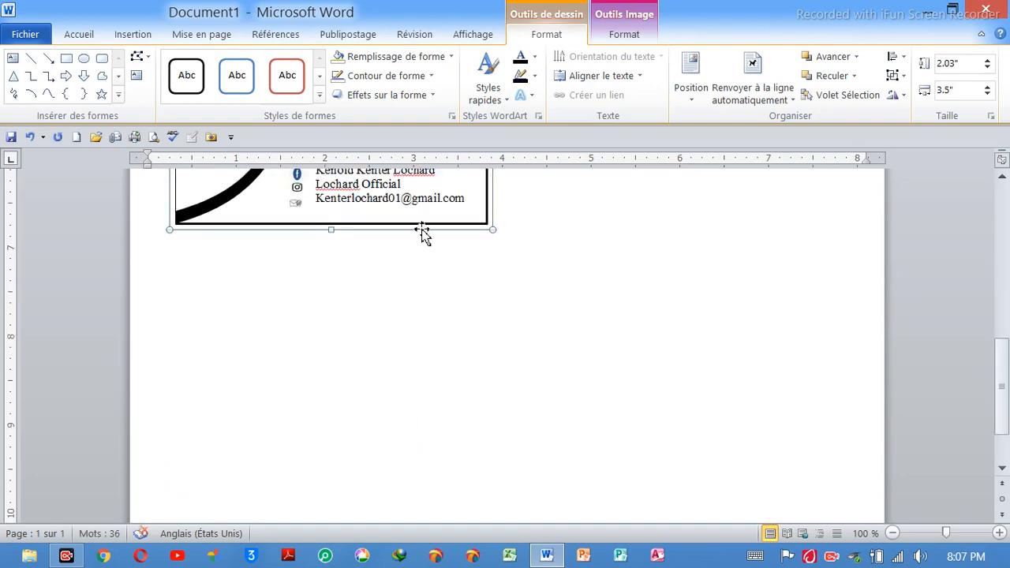
pyautogui.rightClick(434, 344)
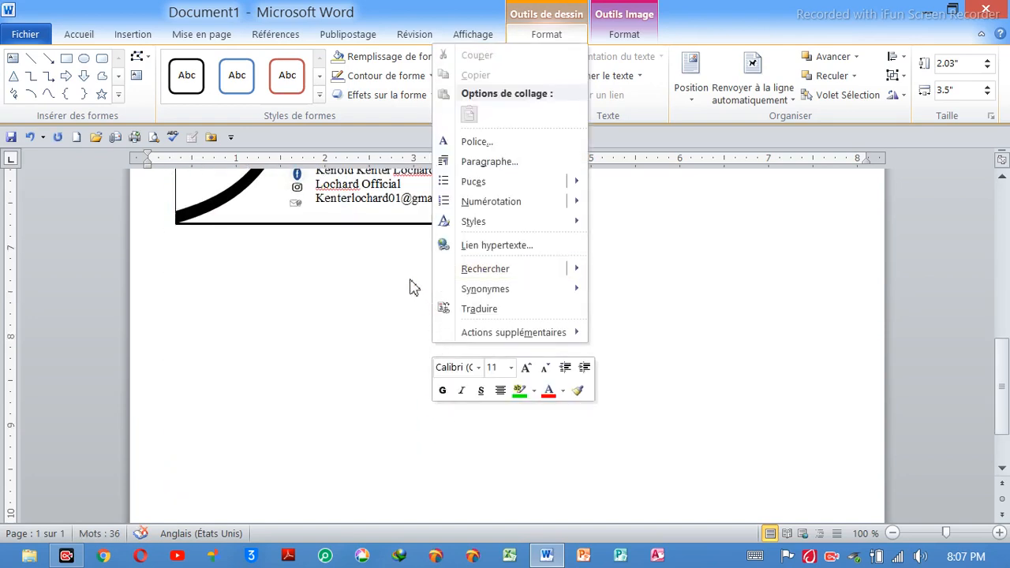
pyautogui.click(410, 286)
pyautogui.scroll(4, 425, 246)
pyautogui.scroll(-4, 434, 345)
pyautogui.scroll(5, 434, 343)
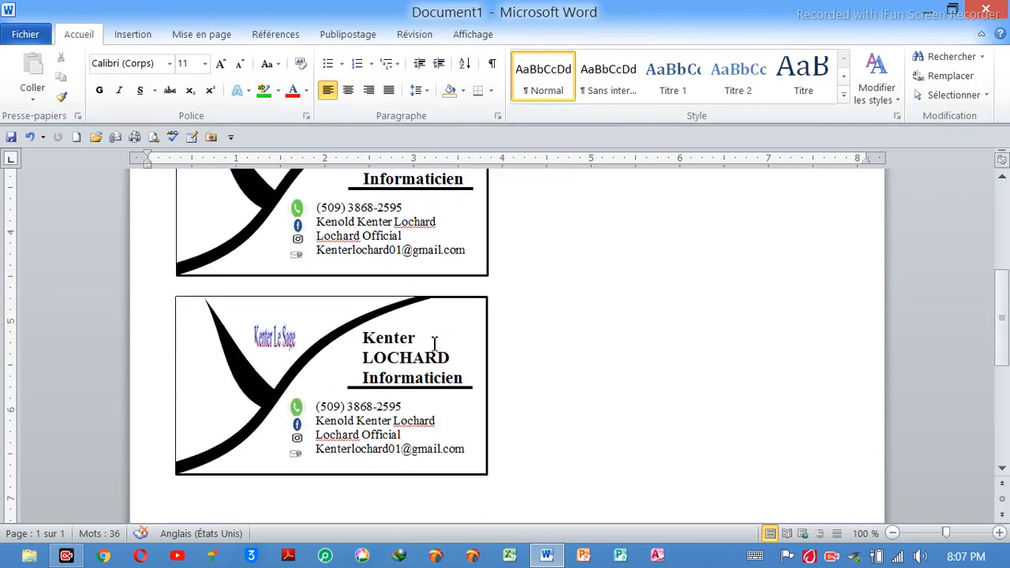